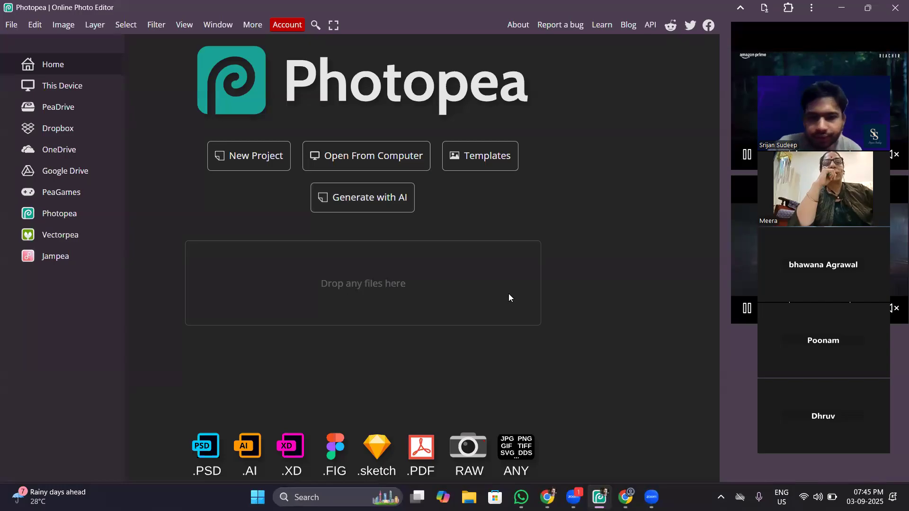
# - Open the AI image generator and preview the sample hamster images
pyautogui.click(408, 203)
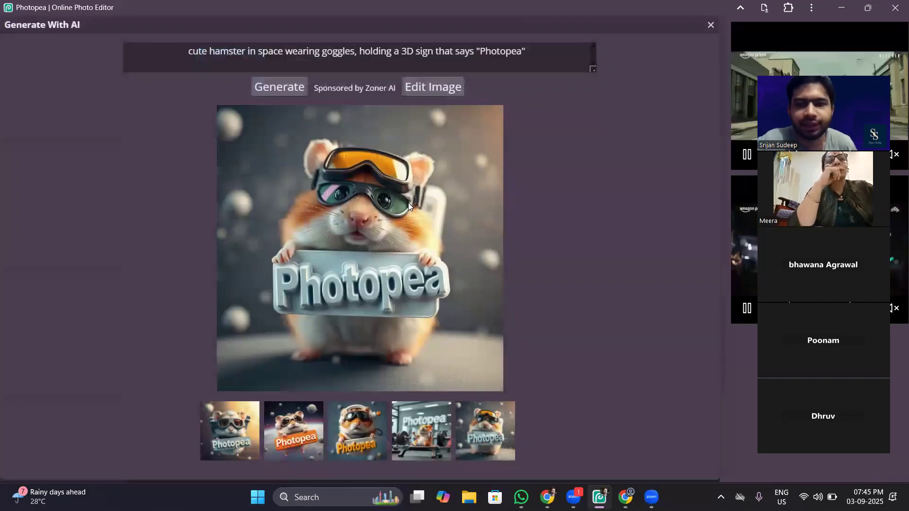
pyautogui.click(546, 61)
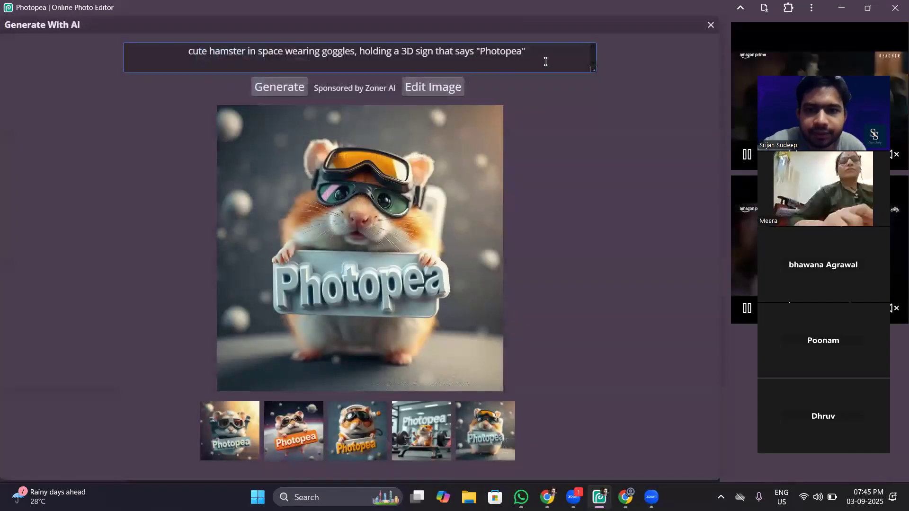
pyautogui.click(425, 415)
pyautogui.click(486, 416)
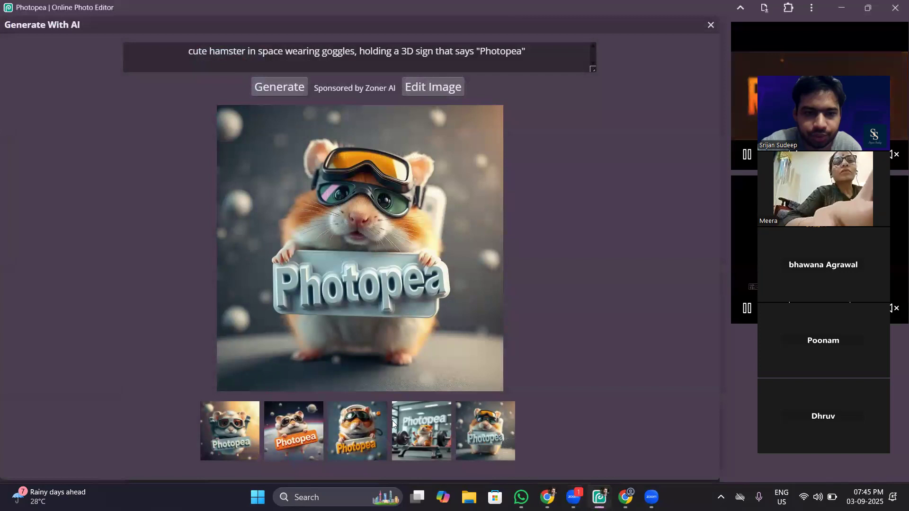
pyautogui.click(369, 418)
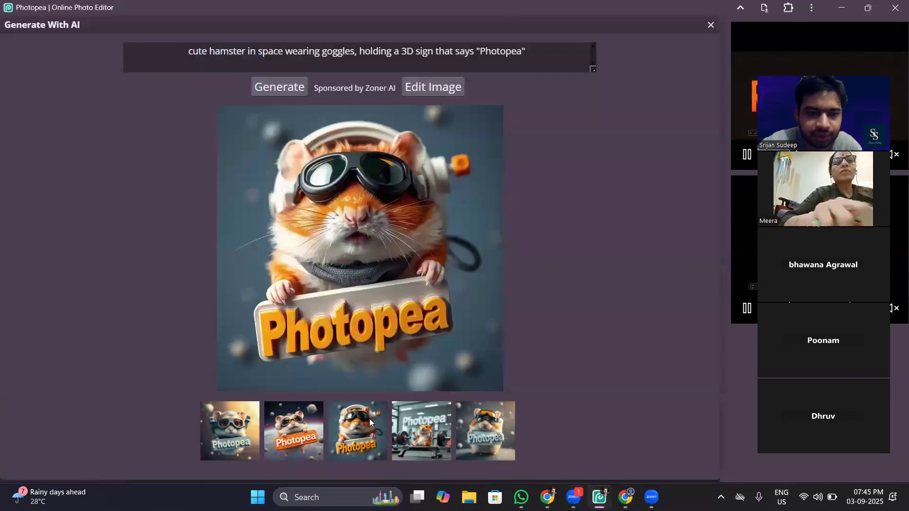
pyautogui.click(243, 425)
pyautogui.click(285, 431)
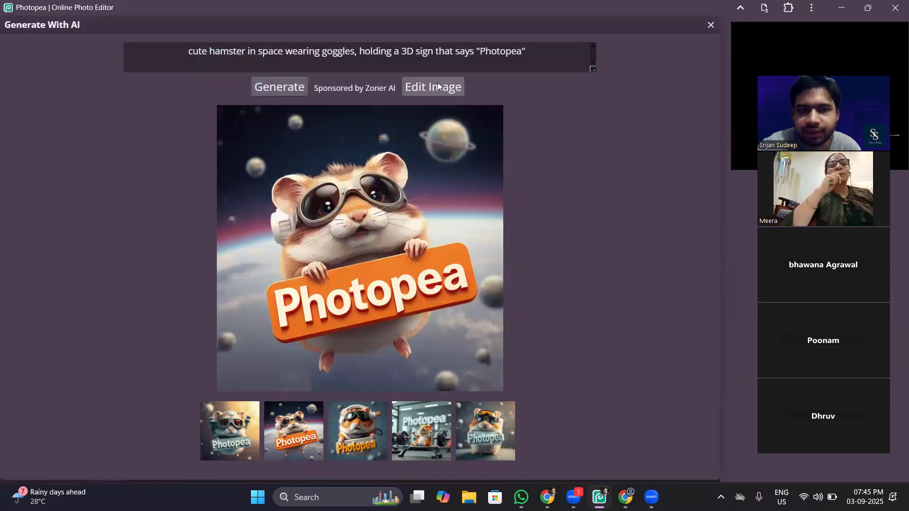
# - Replace the sign text in the prompt with "Let's Learn" and generate a new hamster image
pyautogui.click(522, 51)
pyautogui.moveTo(521, 52); pyautogui.dragTo(488, 57)
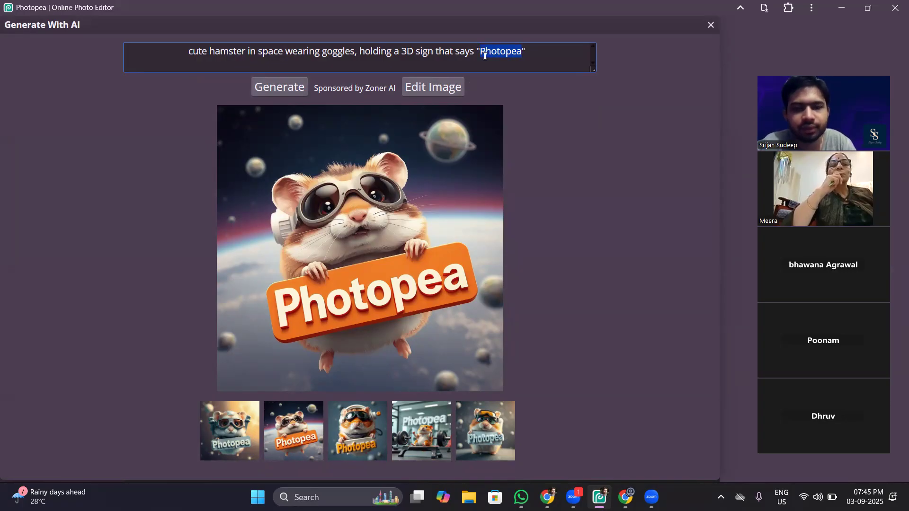
pyautogui.write("Let's Lea")
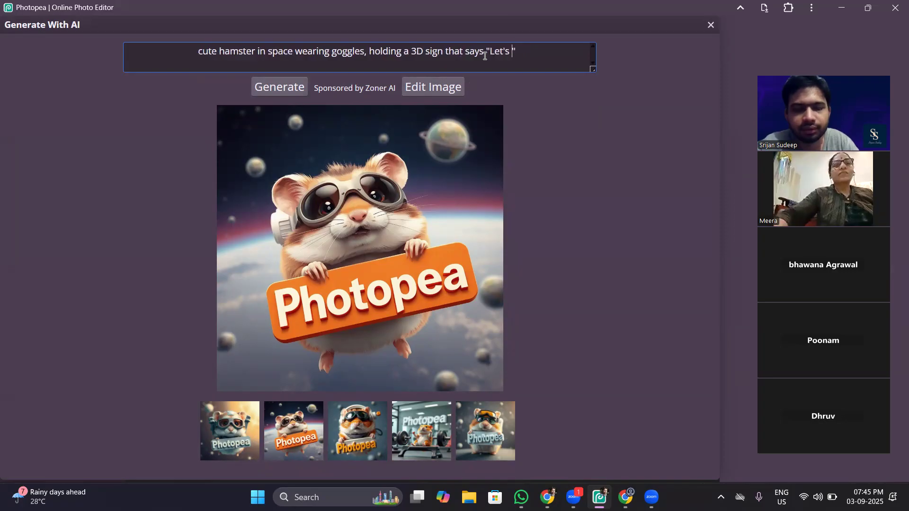
pyautogui.write('rn')
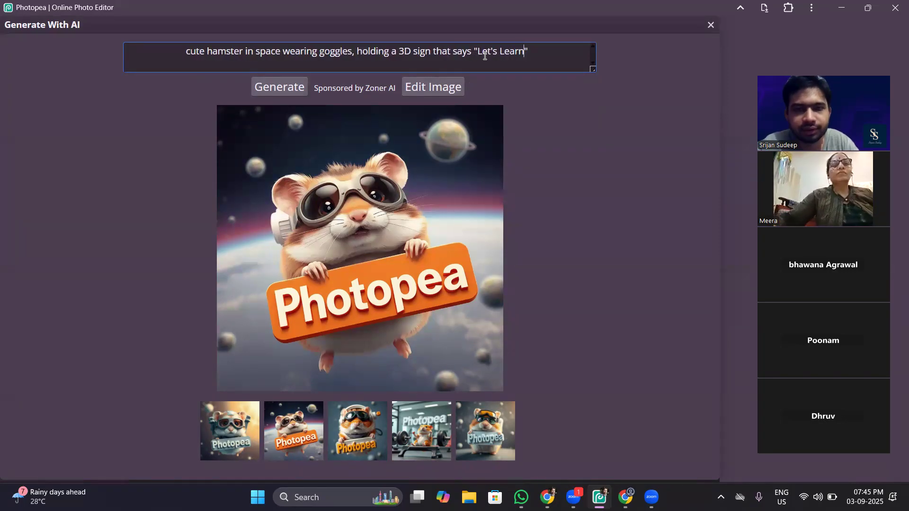
pyautogui.click(296, 91)
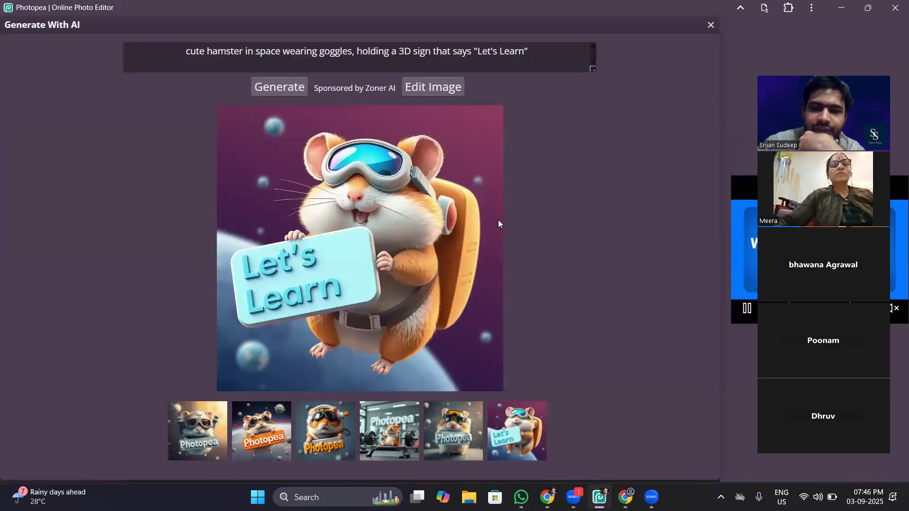
# - Choose the generated "Let's Learn" hamster image and open it for editing
pyautogui.click(464, 423)
pyautogui.click(502, 416)
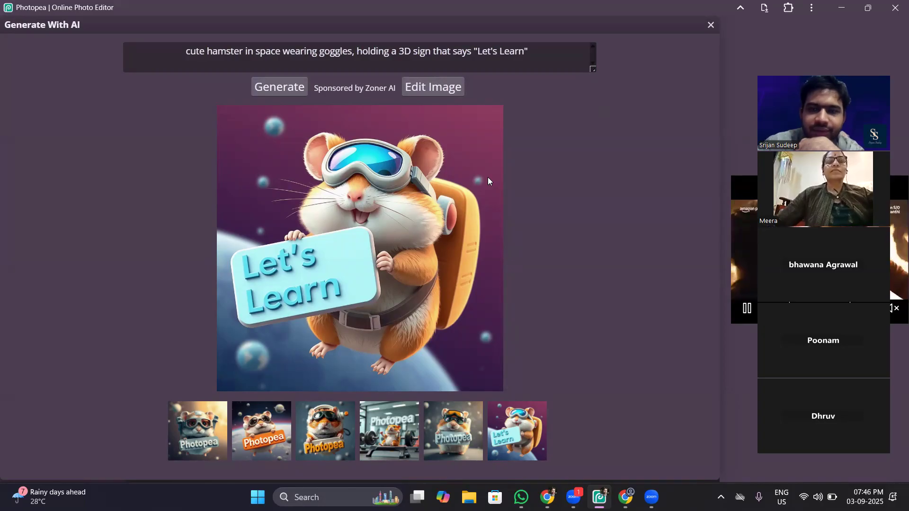
pyautogui.click(441, 88)
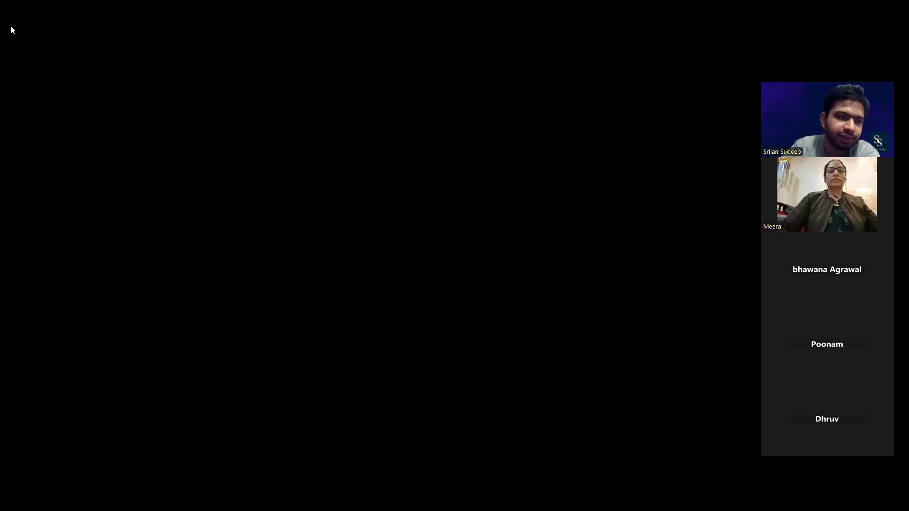
# - Save the image as a PSD in the Downloads folder under the file name "lets learn"
pyautogui.click(12, 26)
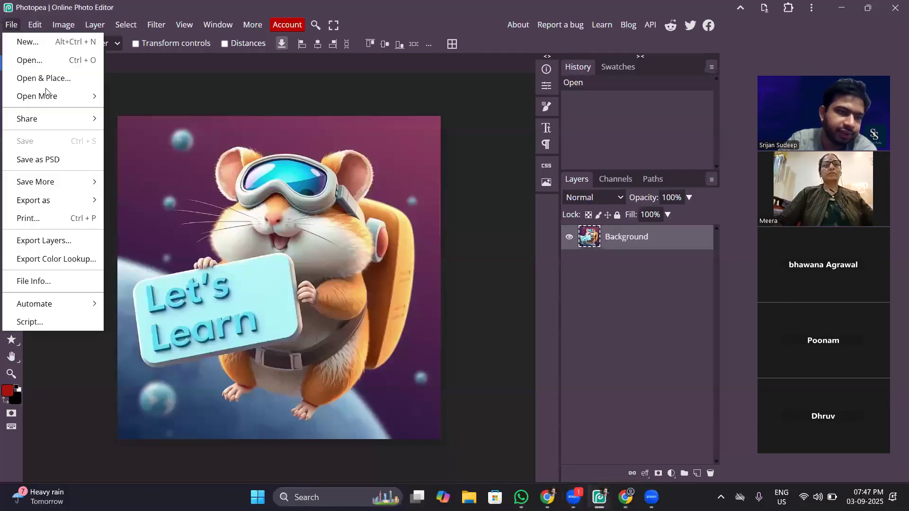
pyautogui.click(83, 159)
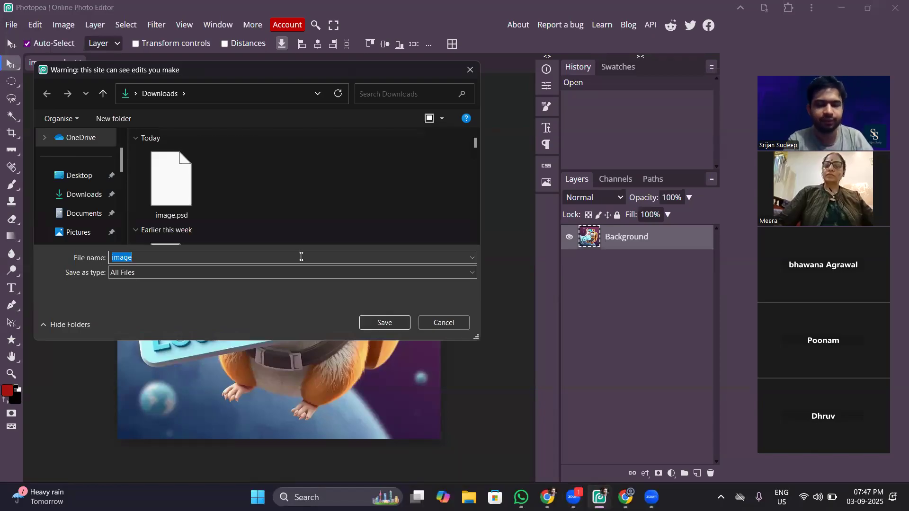
pyautogui.write('lets learn')
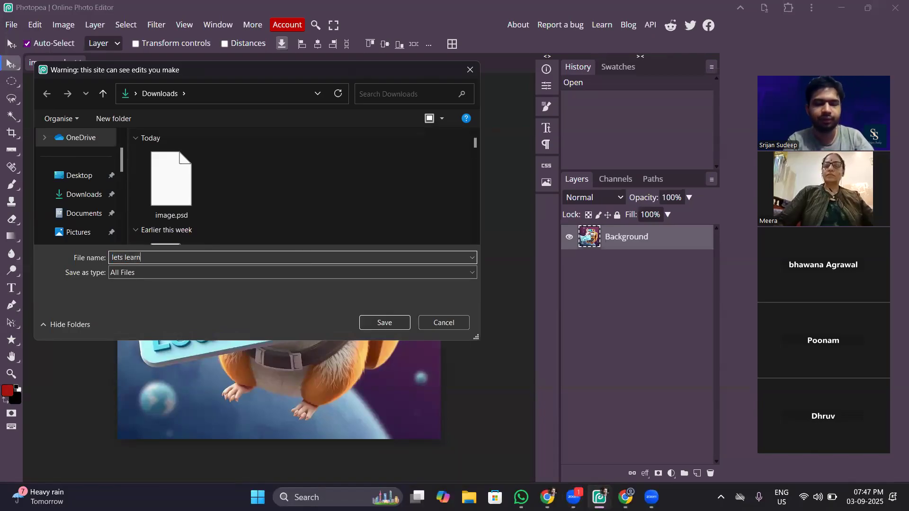
pyautogui.press('Return')
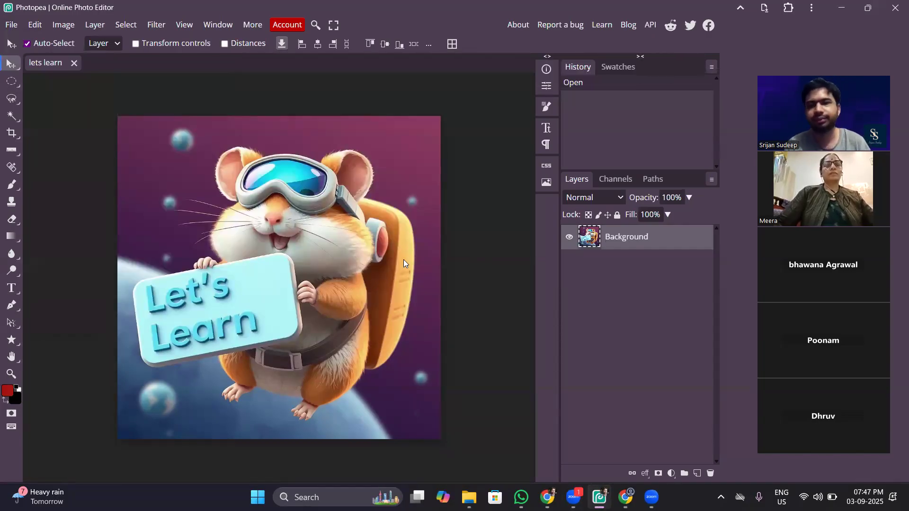
# - Save the document again to the existing "lets learn" file
pyautogui.click(10, 26)
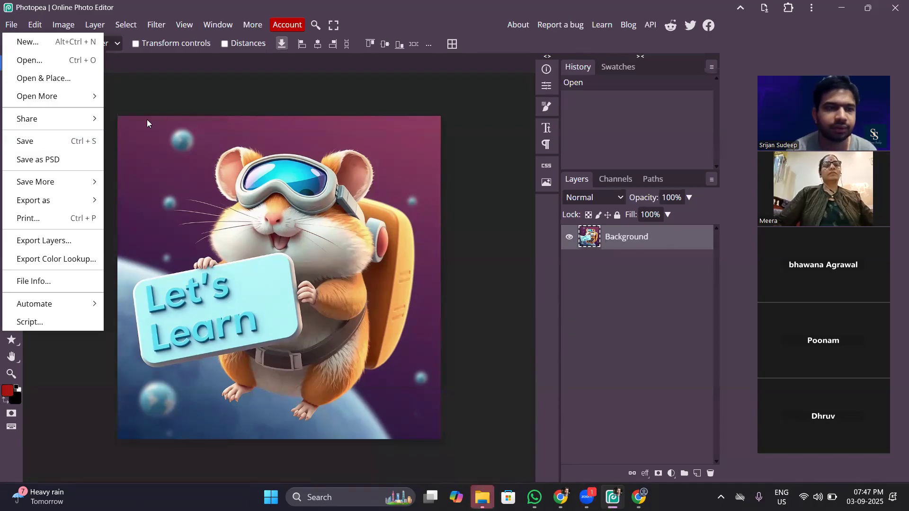
pyautogui.click(67, 143)
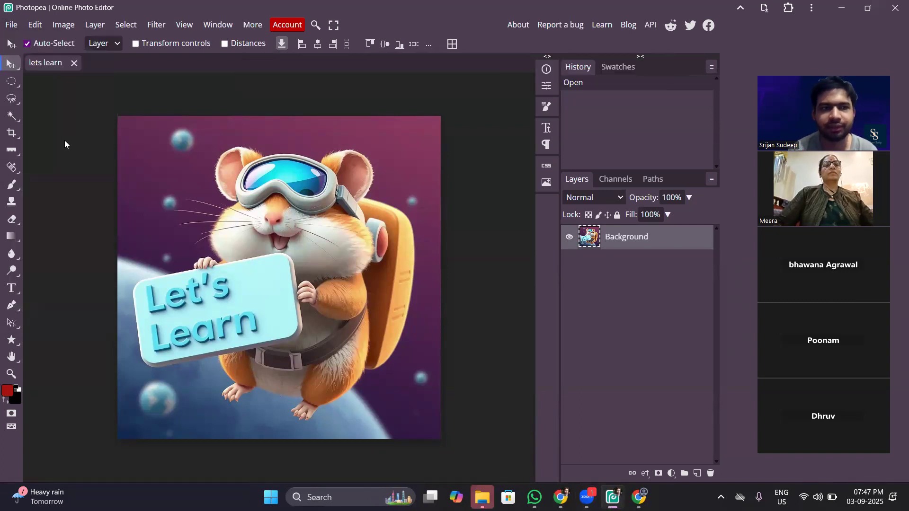
pyautogui.click(11, 24)
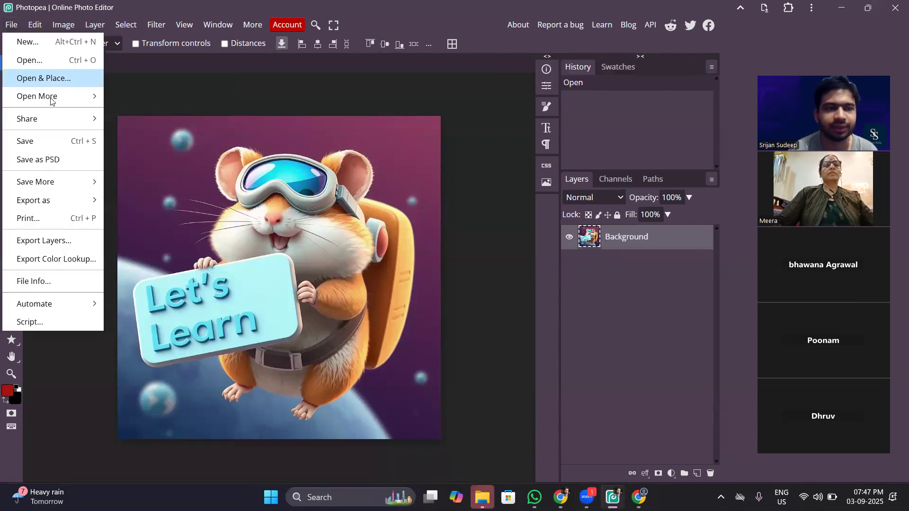
pyautogui.click(59, 142)
# - Export the hamster image as a PNG named "lets learn"
pyautogui.click(10, 24)
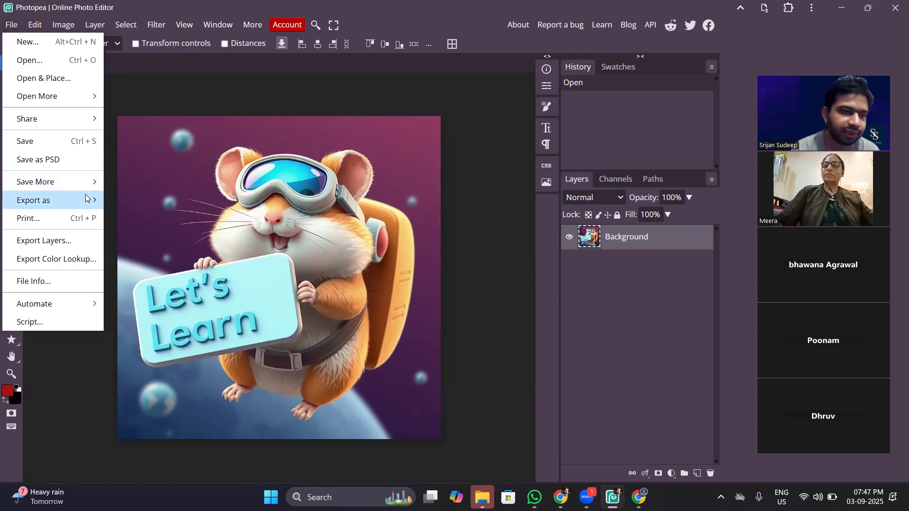
pyautogui.moveTo(86, 202)
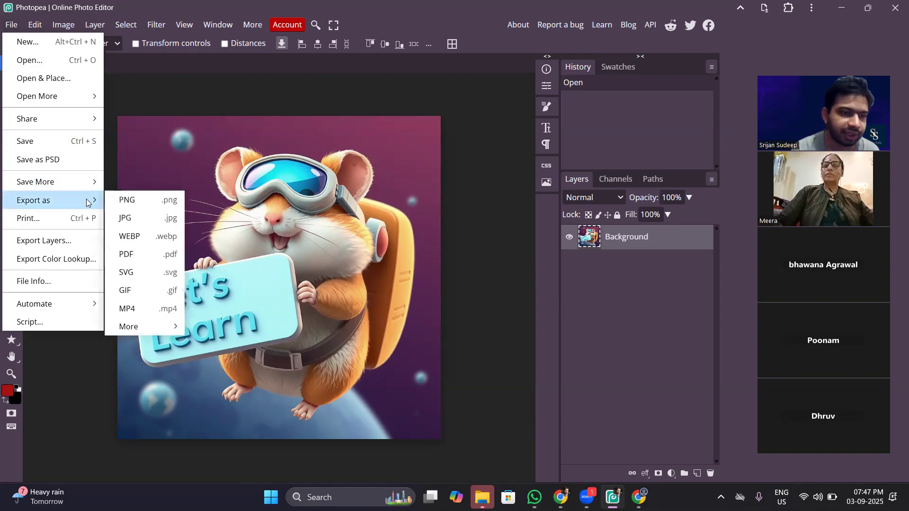
pyautogui.click(133, 202)
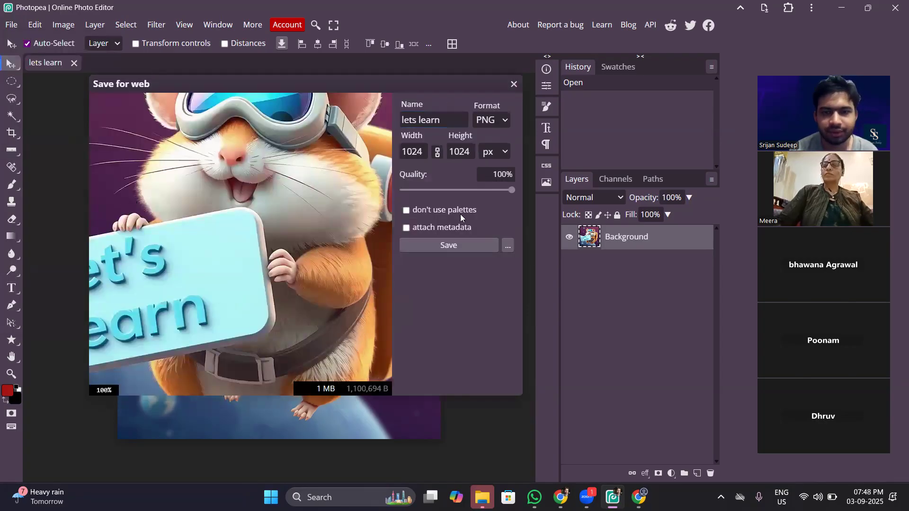
pyautogui.click(458, 246)
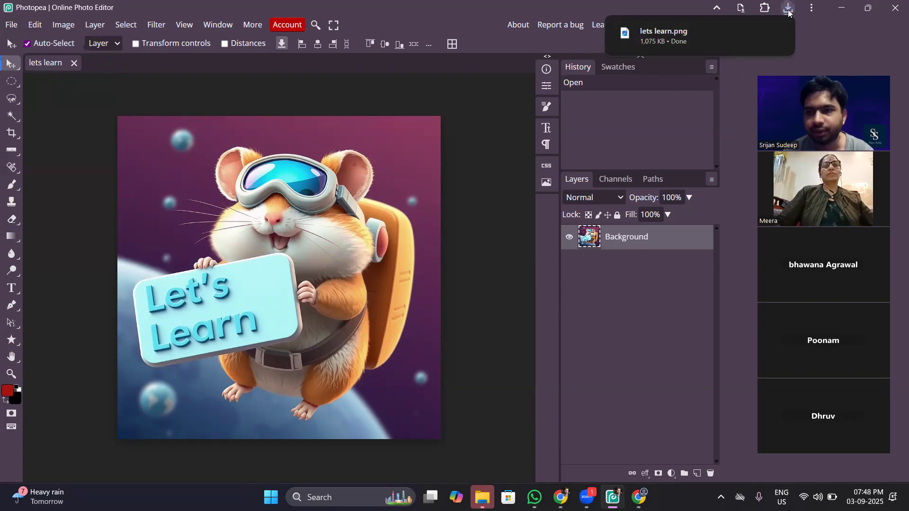
# - Show the exported lets learn.png in its folder, view it in a maximized image viewer and close the viewer
pyautogui.moveTo(769, 38)
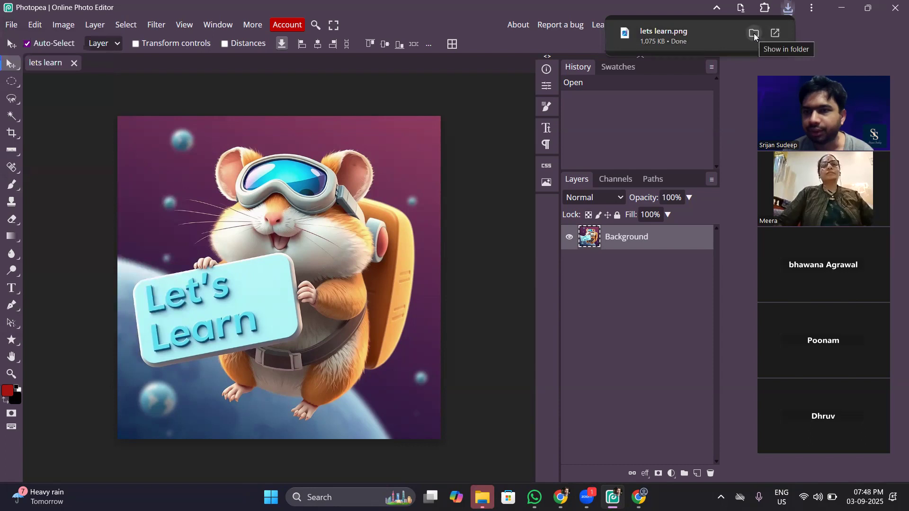
pyautogui.click(754, 33)
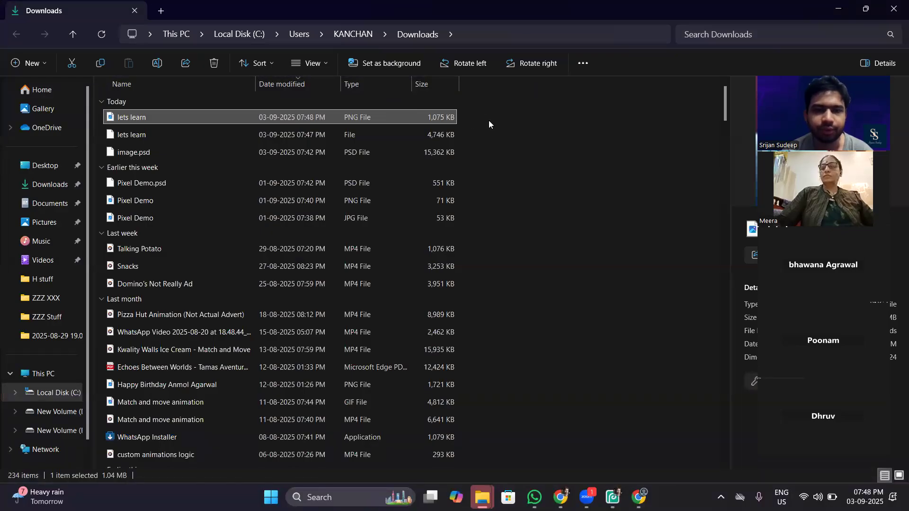
pyautogui.doubleClick(245, 116)
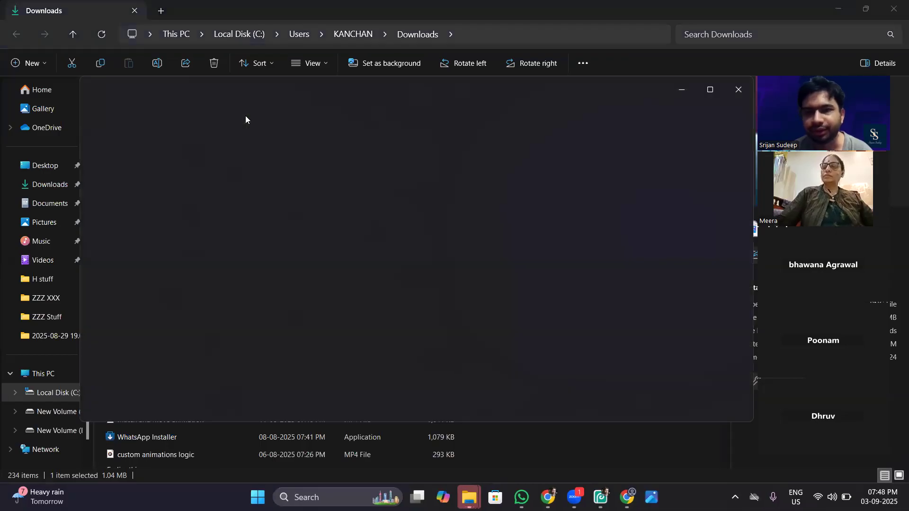
pyautogui.click(709, 90)
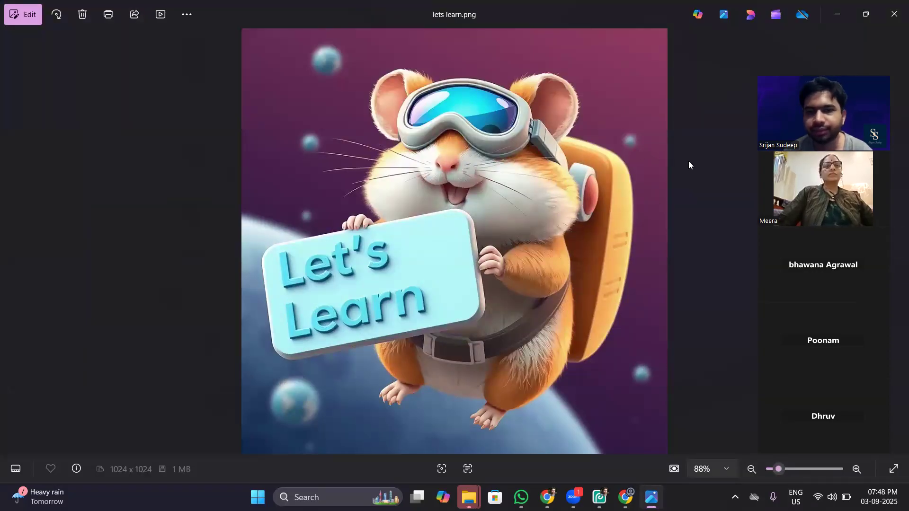
pyautogui.click(895, 14)
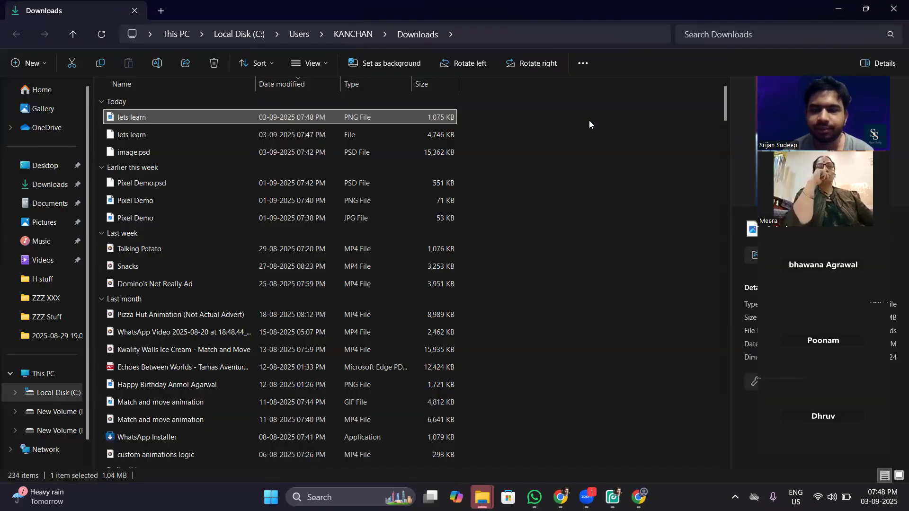
# - Check the saved "lets learn" project file in Downloads and close the folder window
pyautogui.click(429, 137)
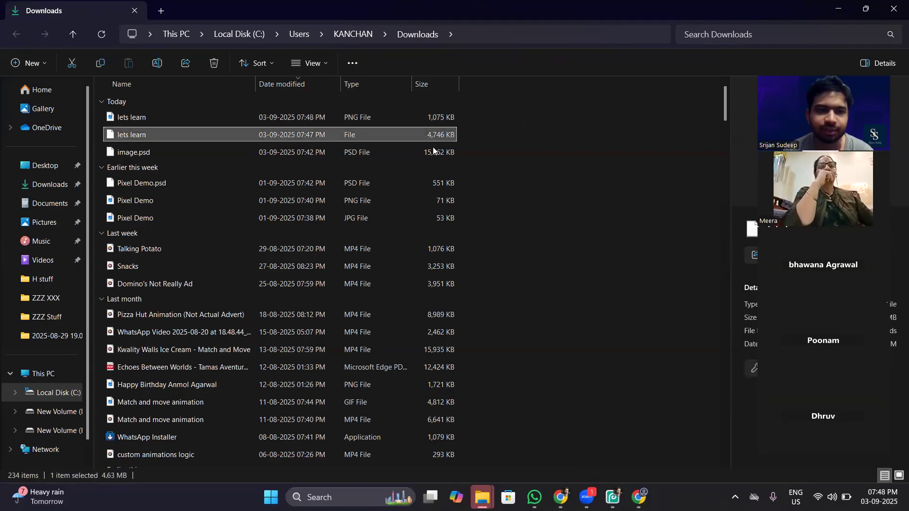
pyautogui.click(482, 140)
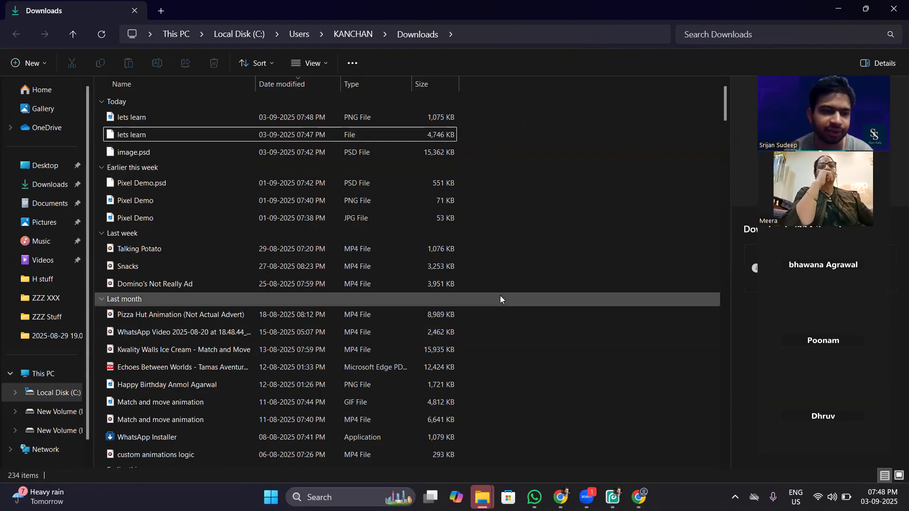
pyautogui.click(891, 14)
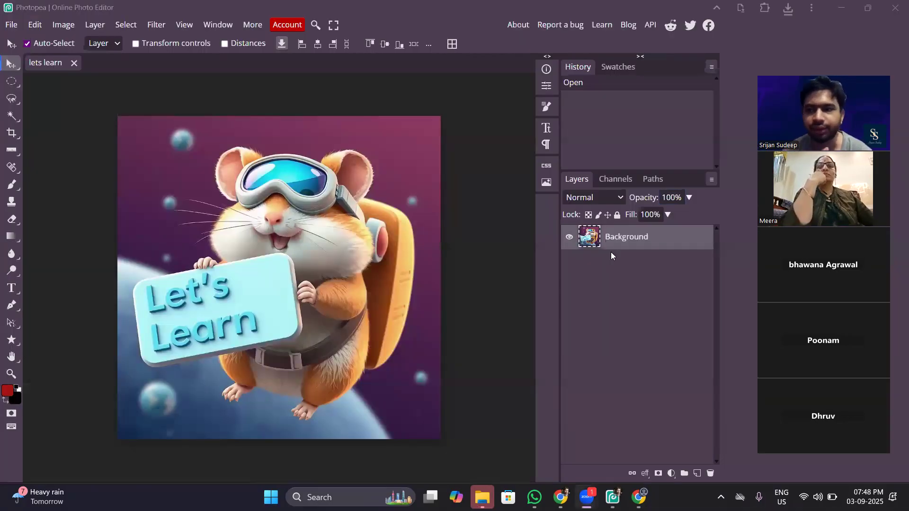
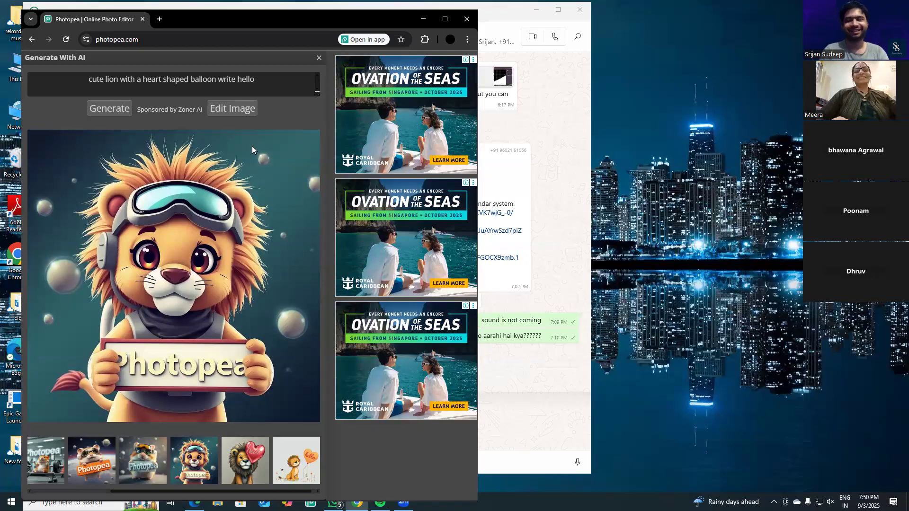
# - Preview the two generated images for the prompt "cute lion with a heart shaped balloon write hello"
pyautogui.click(264, 81)
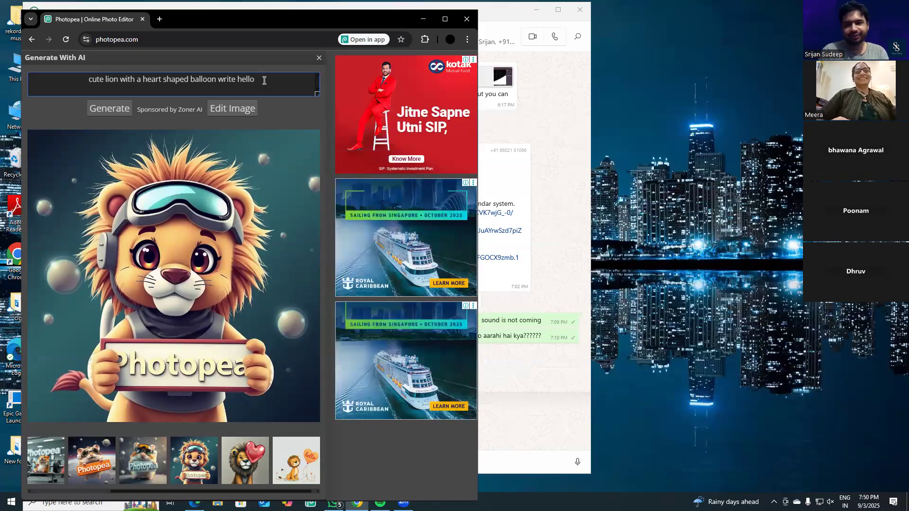
pyautogui.click(243, 441)
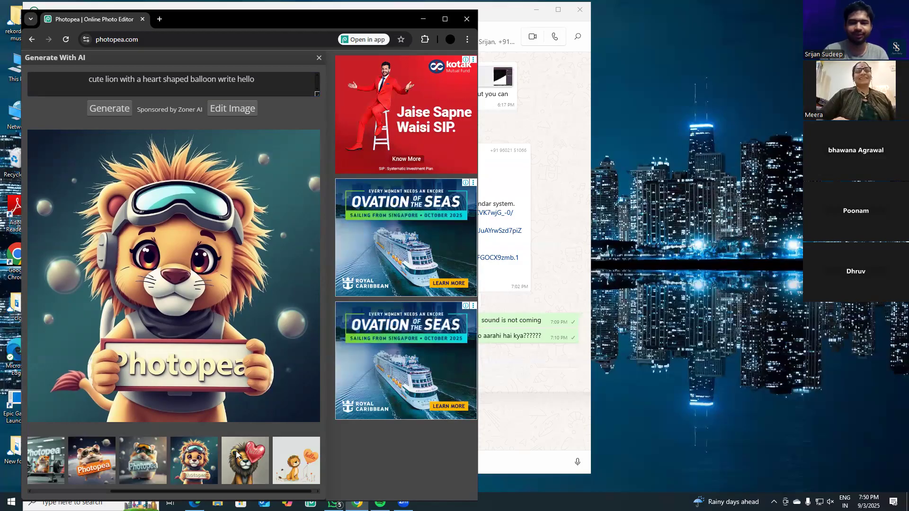
pyautogui.click(236, 455)
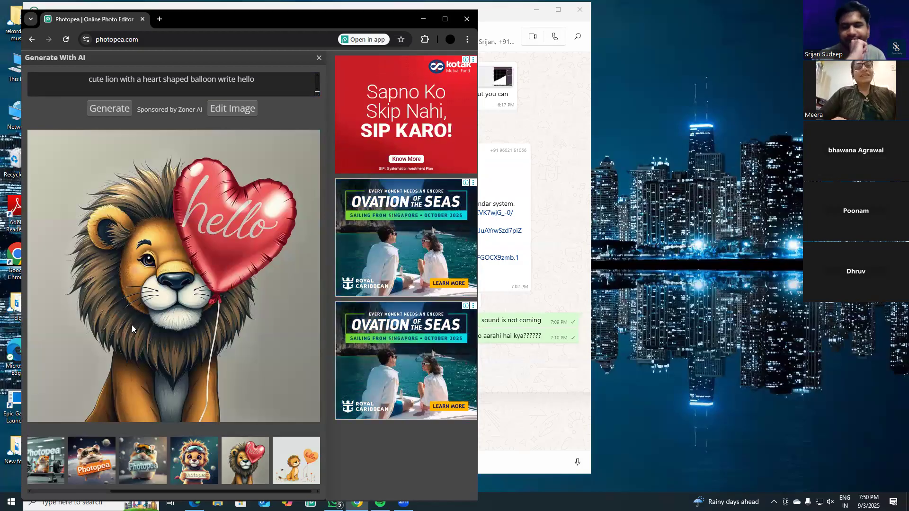
pyautogui.click(288, 449)
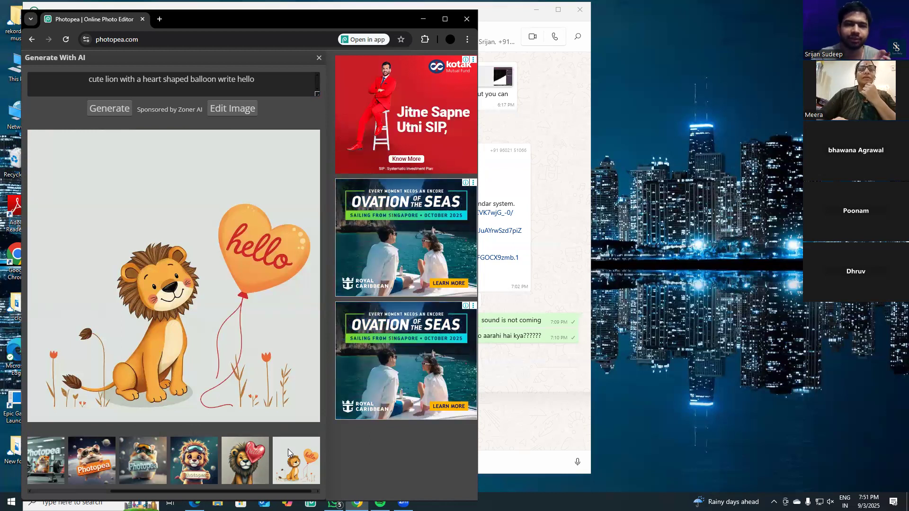
# - Remove "cute" from the prompt and generate an image for "lion with a heart shaped balloon write hello"
pyautogui.click(251, 455)
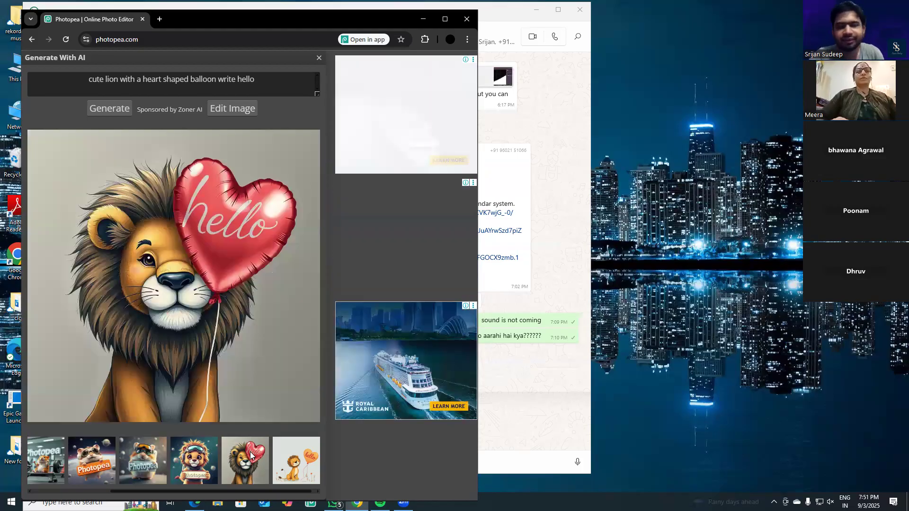
pyautogui.click(103, 81)
pyautogui.moveTo(104, 81); pyautogui.dragTo(88, 81)
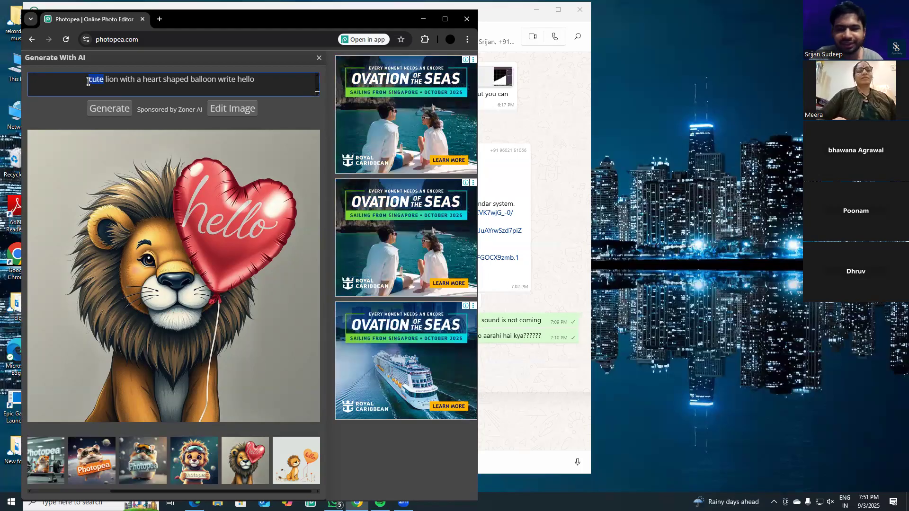
pyautogui.press('BackSpace')
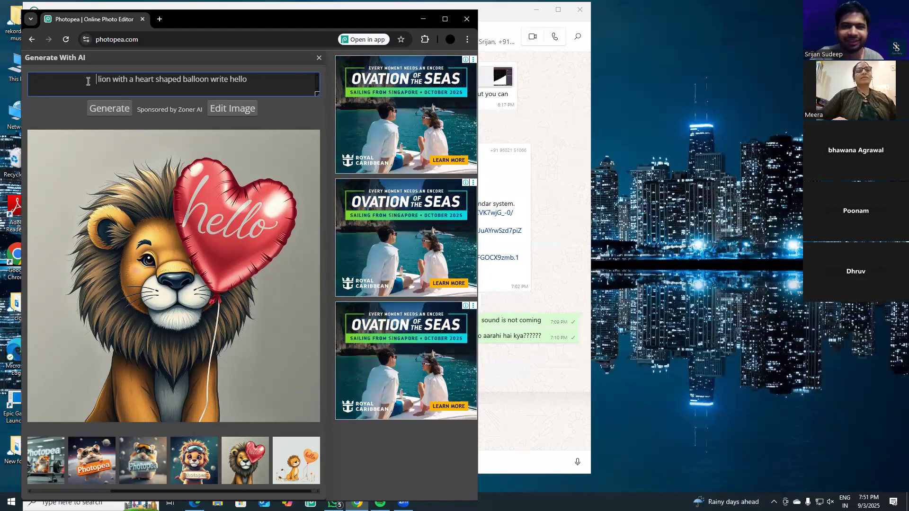
pyautogui.click(99, 109)
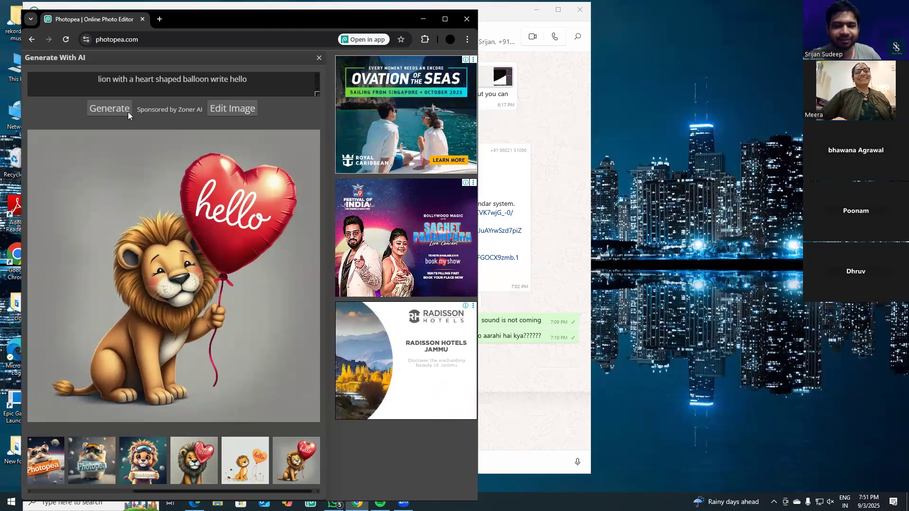
# - Change the prompt to "real lion with a heart shaped balloon write hello" and generate a new image
pyautogui.click(95, 78)
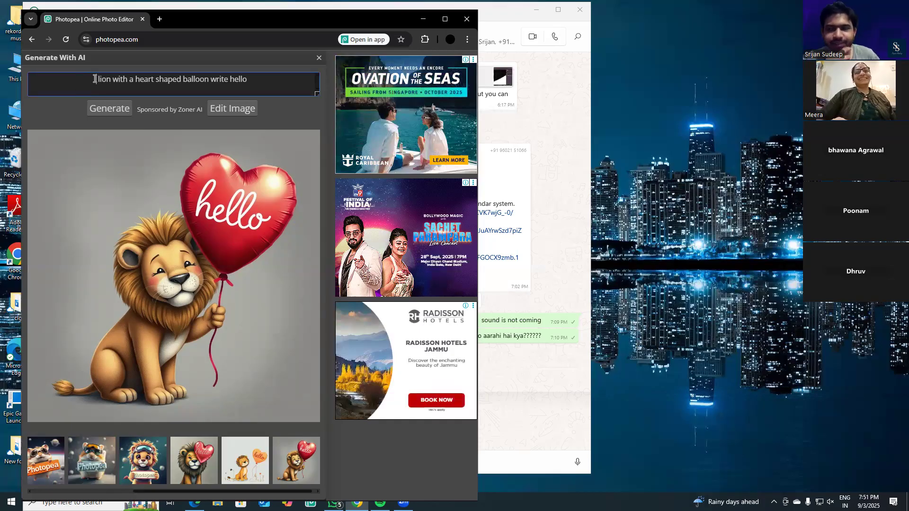
pyautogui.write('a')
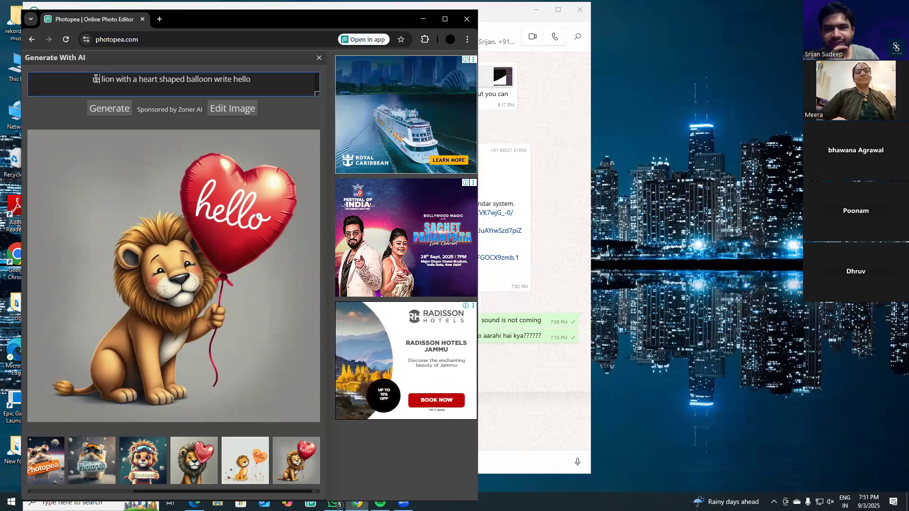
pyautogui.press('BackSpace')
pyautogui.press('BackSpace')
pyautogui.write('real')
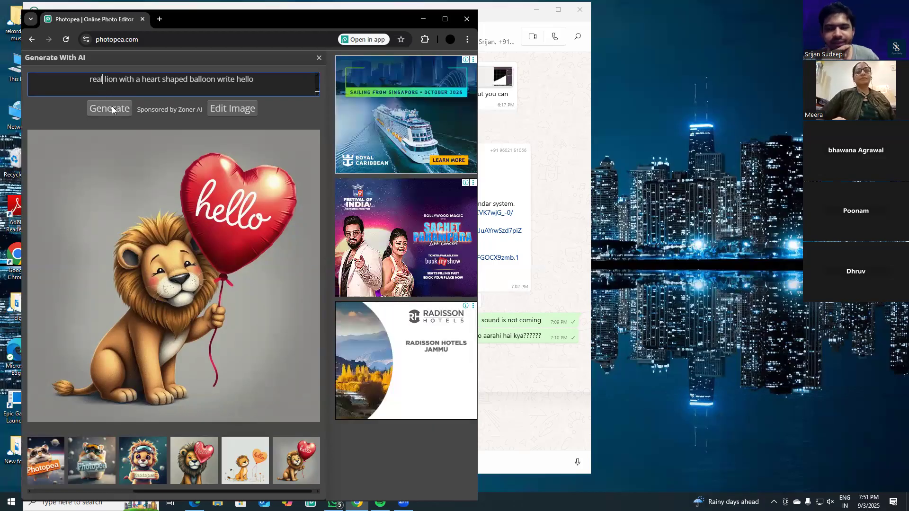
pyautogui.click(109, 109)
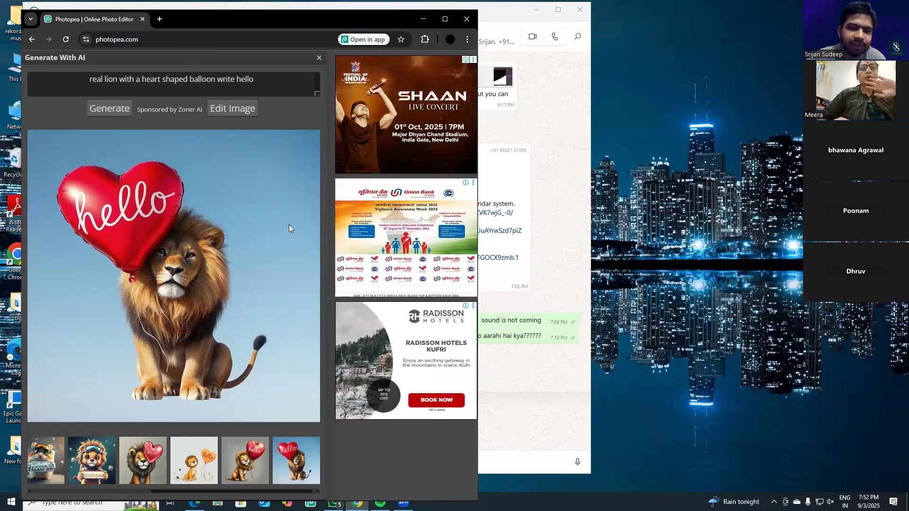
# - Open the generated real lion image for editing in a maximized window and show its layers
pyautogui.click(248, 108)
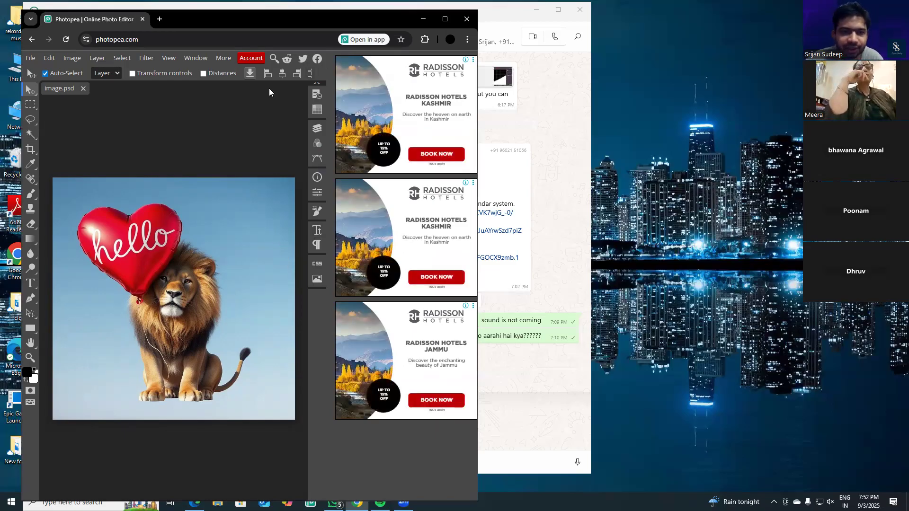
pyautogui.click(446, 22)
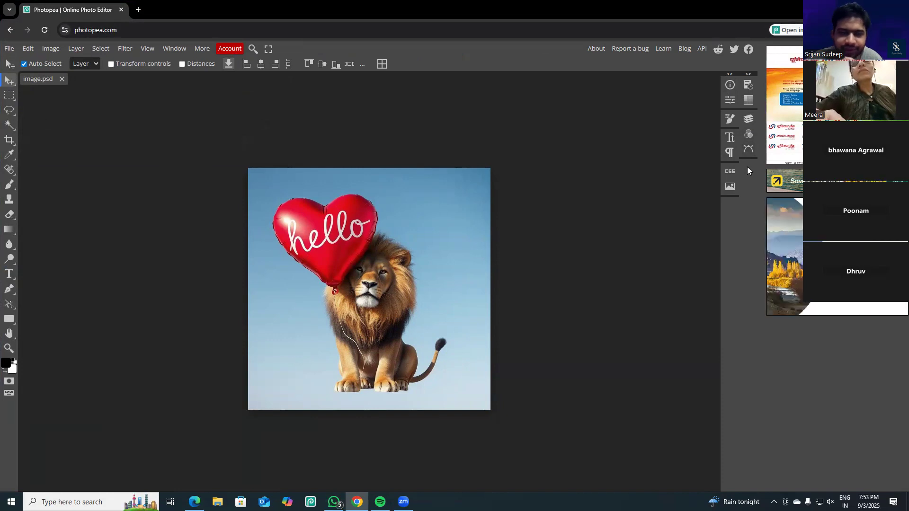
pyautogui.click(746, 120)
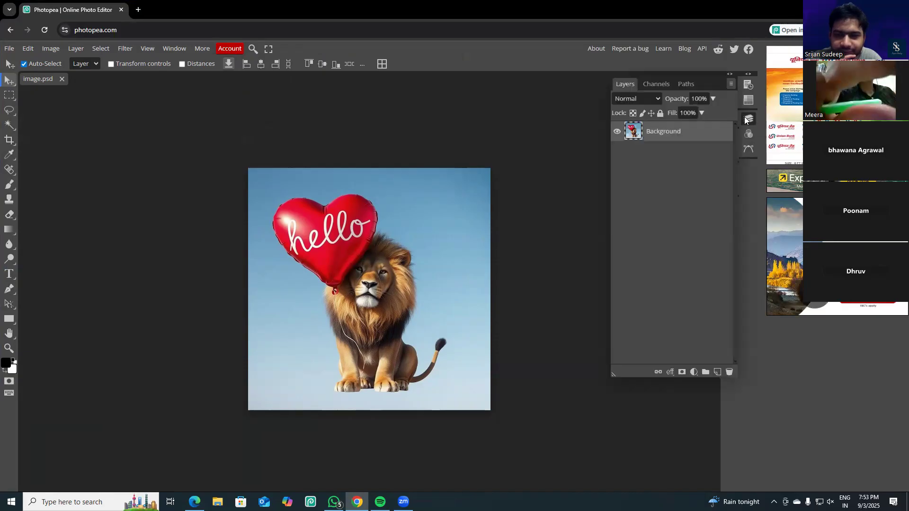
# - Hide and show the Background layer again, and duplicate it
pyautogui.click(618, 132)
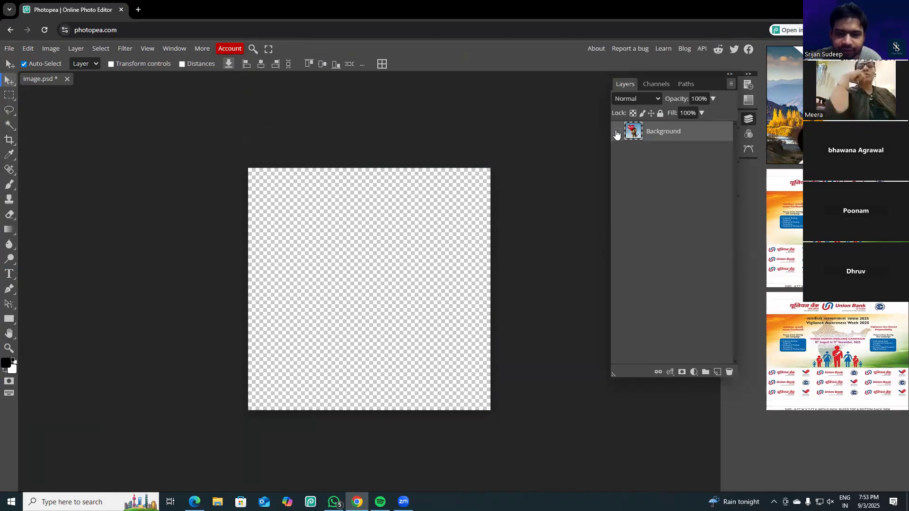
pyautogui.click(617, 133)
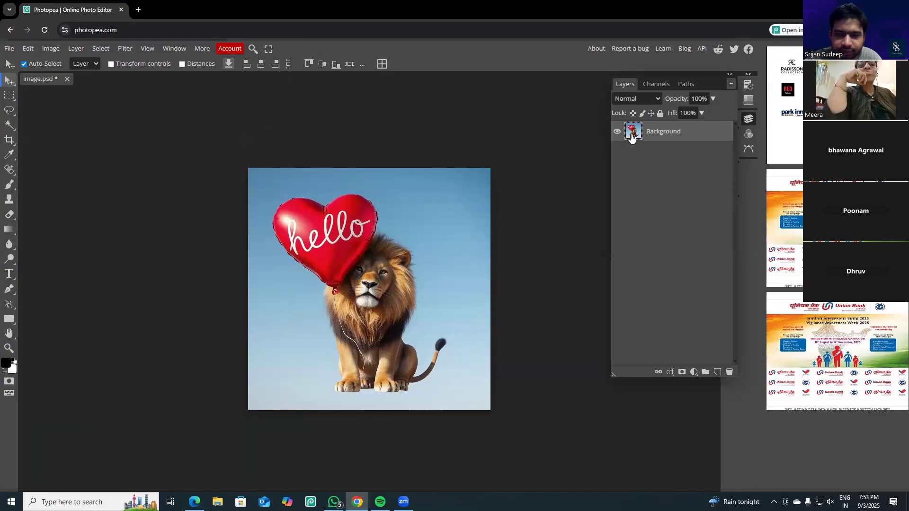
pyautogui.rightClick(632, 137)
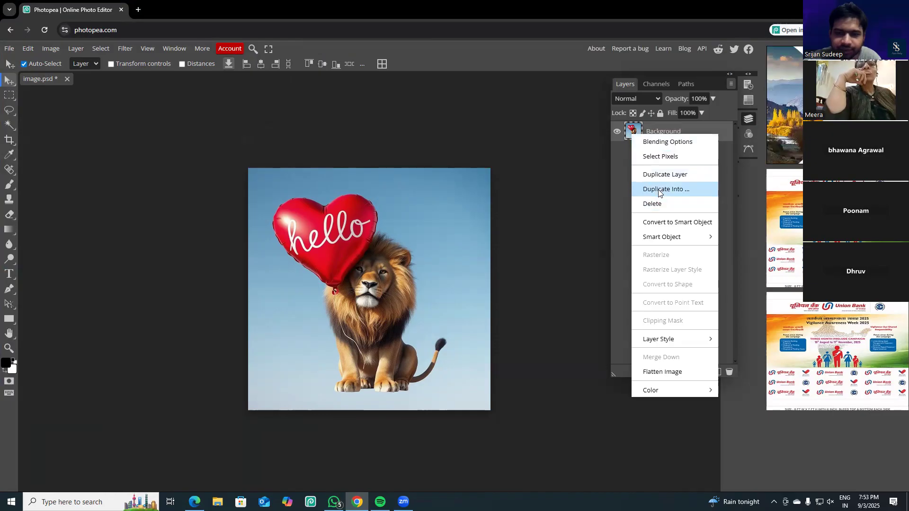
pyautogui.click(662, 175)
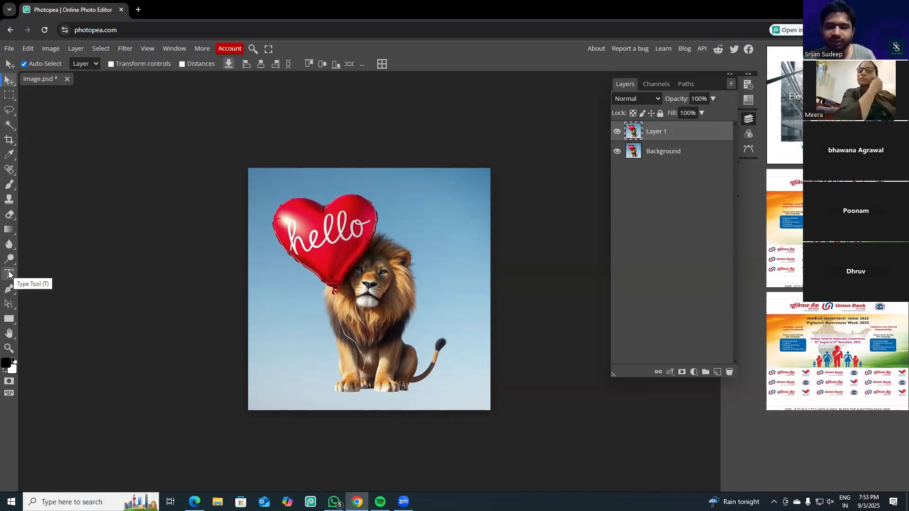
# - Handwrite "Hi" in black with the Pencil Tool on Layer 1, in the sky above and beside the lion's head
pyautogui.rightClick(9, 185)
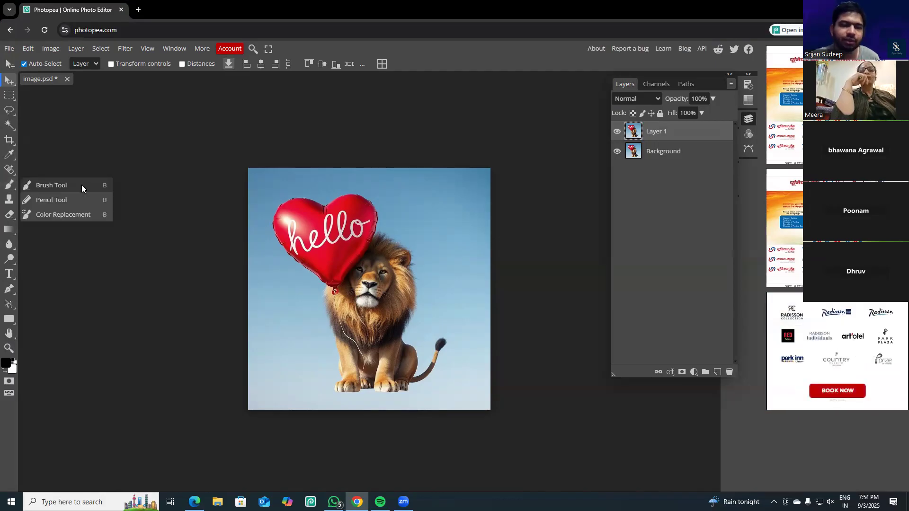
pyautogui.click(84, 185)
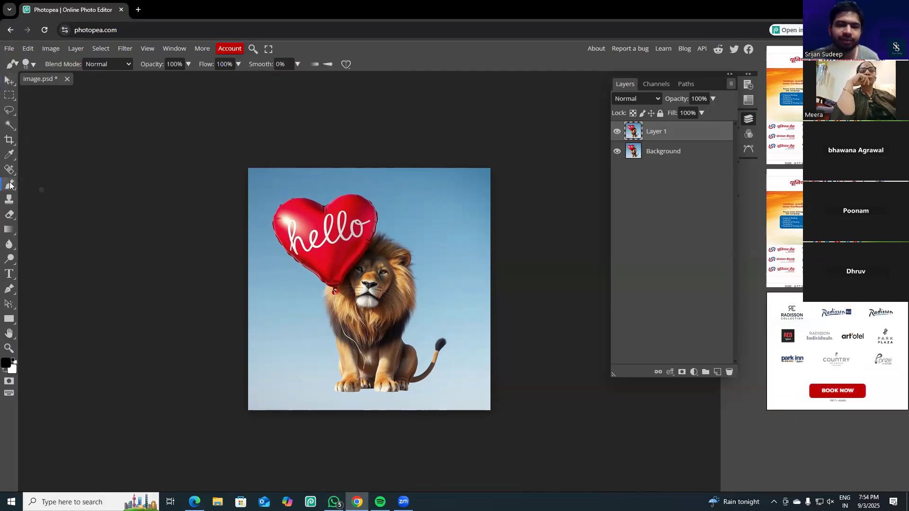
pyautogui.rightClick(10, 185)
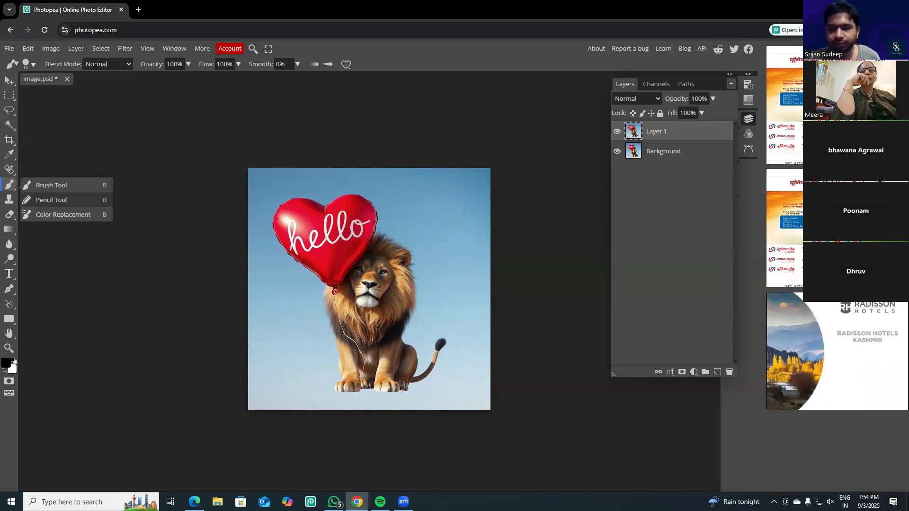
pyautogui.click(49, 201)
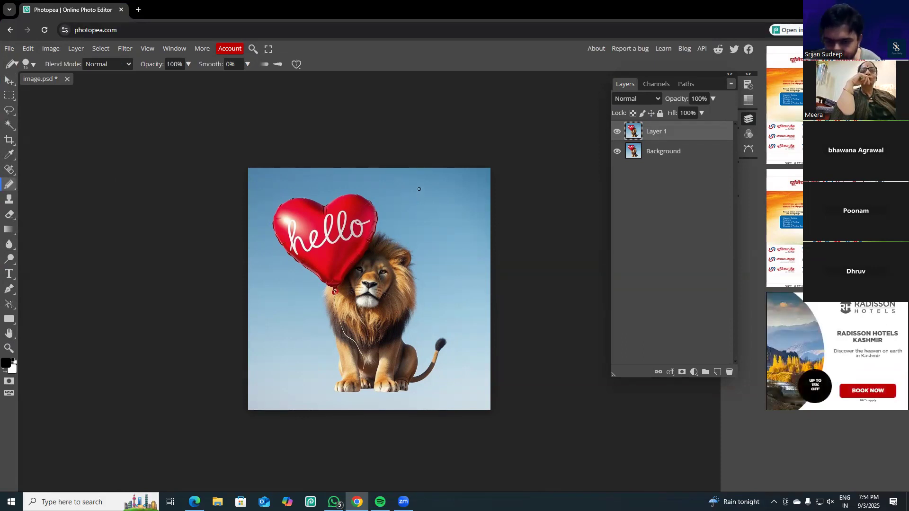
pyautogui.moveTo(419, 188)
pyautogui.mouseDown()
pyautogui.moveTo(421, 221)
pyautogui.moveTo(423, 198)
pyautogui.moveTo(439, 201)
pyautogui.moveTo(441, 189)
pyautogui.moveTo(454, 227)
pyautogui.mouseUp()
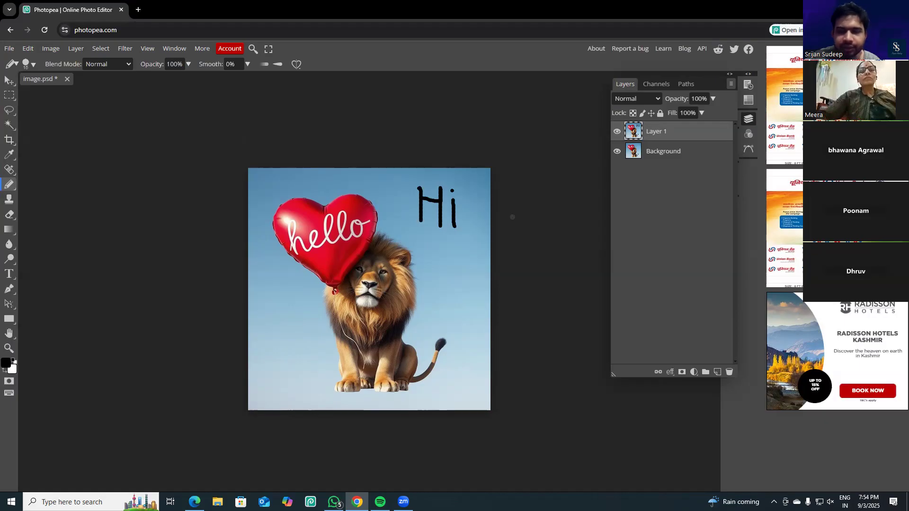
# - Switch to the Background layer and back to Layer 1, and add a short pencil stroke between the letters of "Hi"
pyautogui.click(634, 155)
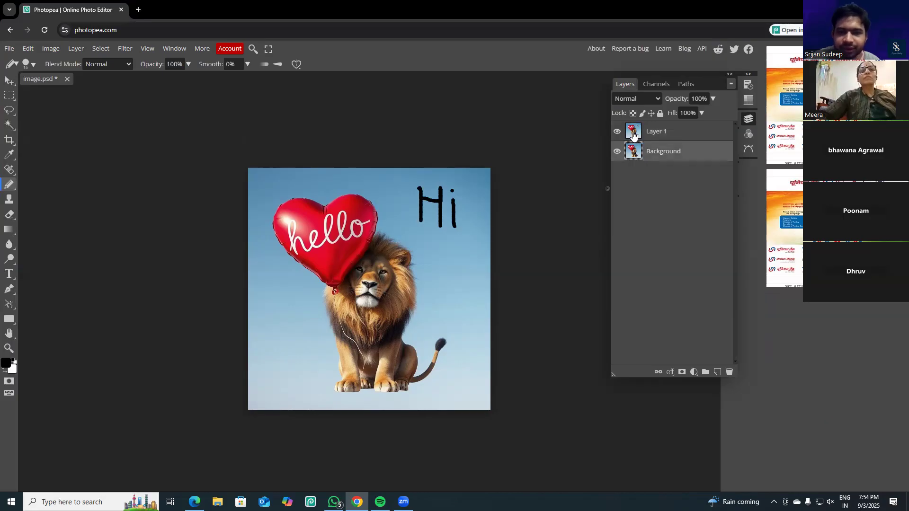
pyautogui.click(633, 134)
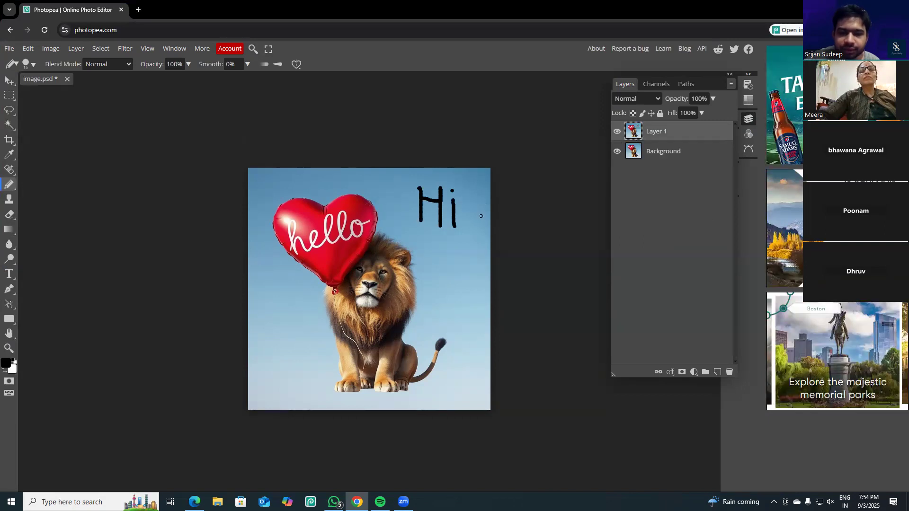
pyautogui.moveTo(436, 208); pyautogui.dragTo(447, 213)
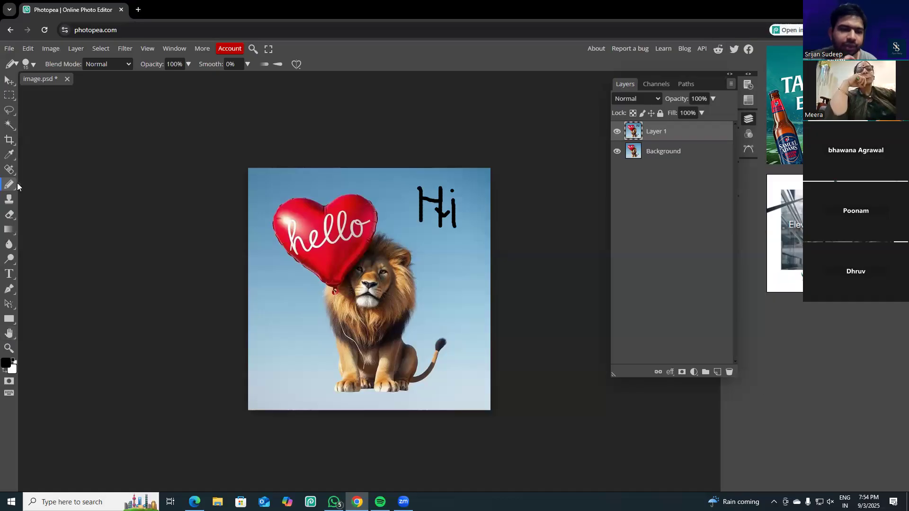
# - Shift Layer 1 slightly to the left with the Move Tool
pyautogui.click(7, 306)
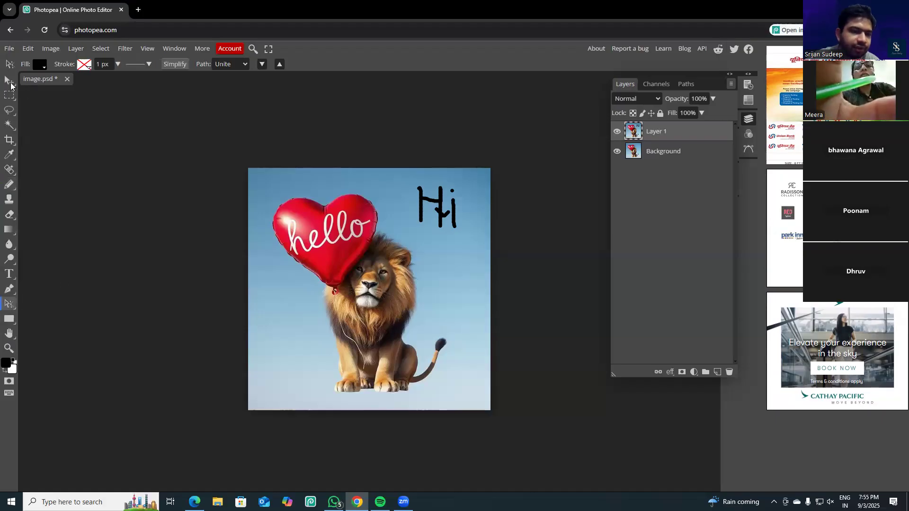
pyautogui.click(11, 84)
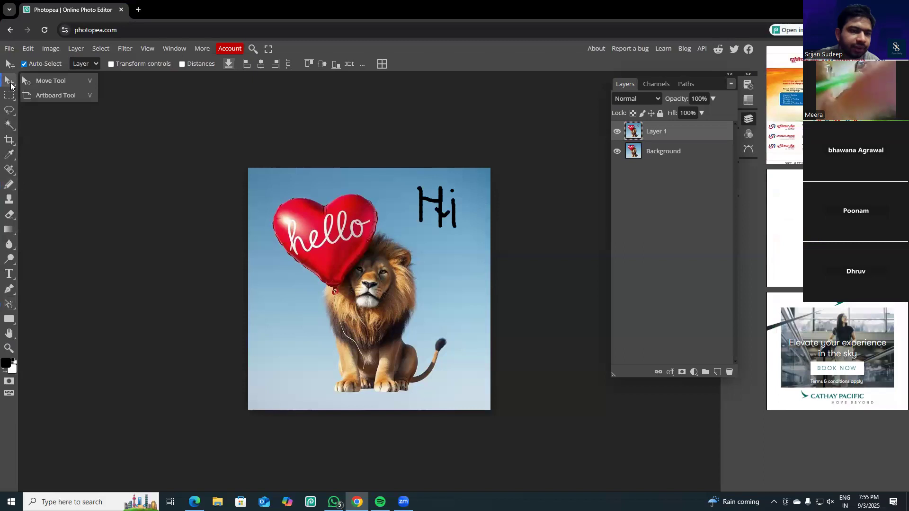
pyautogui.click(50, 81)
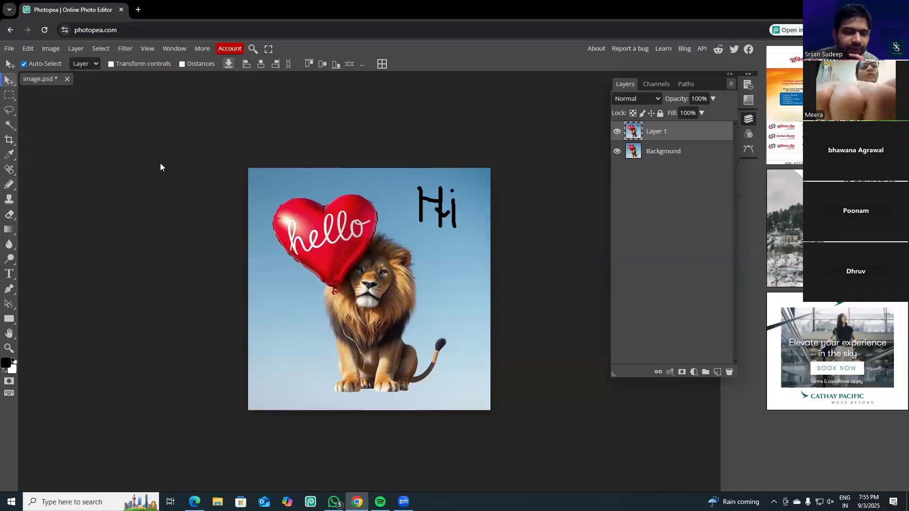
pyautogui.moveTo(429, 248)
pyautogui.mouseDown()
pyautogui.moveTo(426, 401)
pyautogui.moveTo(423, 232)
pyautogui.mouseUp()
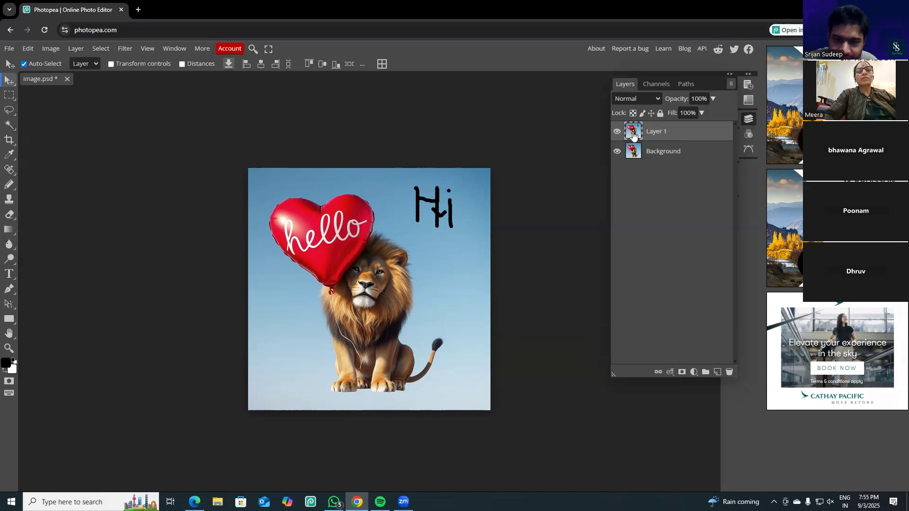
# - Add a new empty layer above Layer 1 and check its visibility toggle and layer style options
pyautogui.click(718, 372)
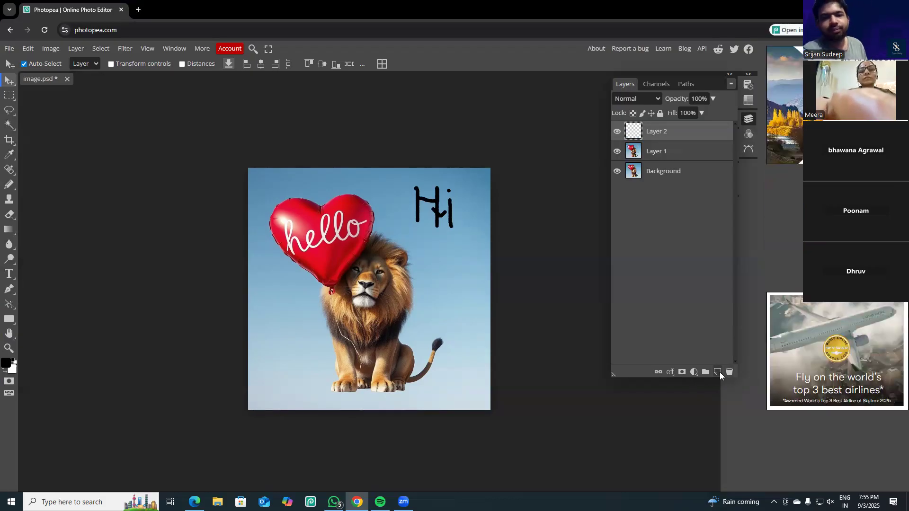
pyautogui.click(618, 133)
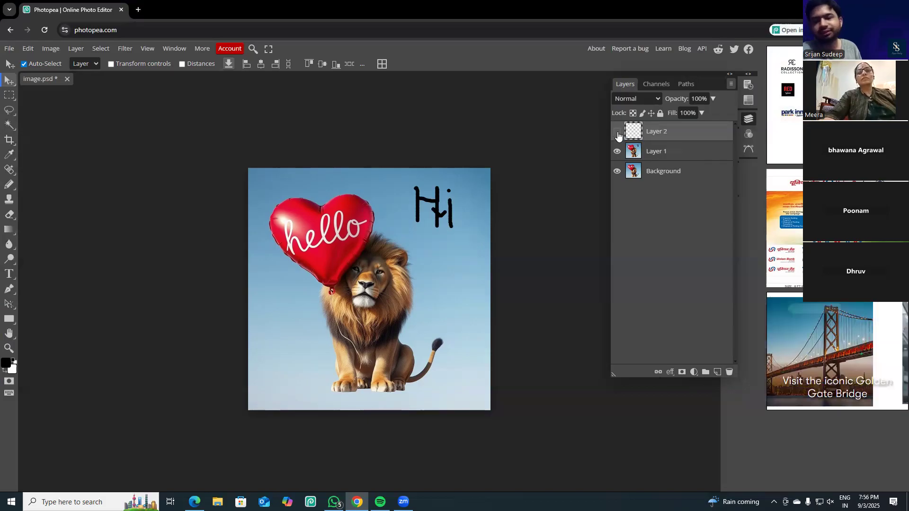
pyautogui.click(617, 133)
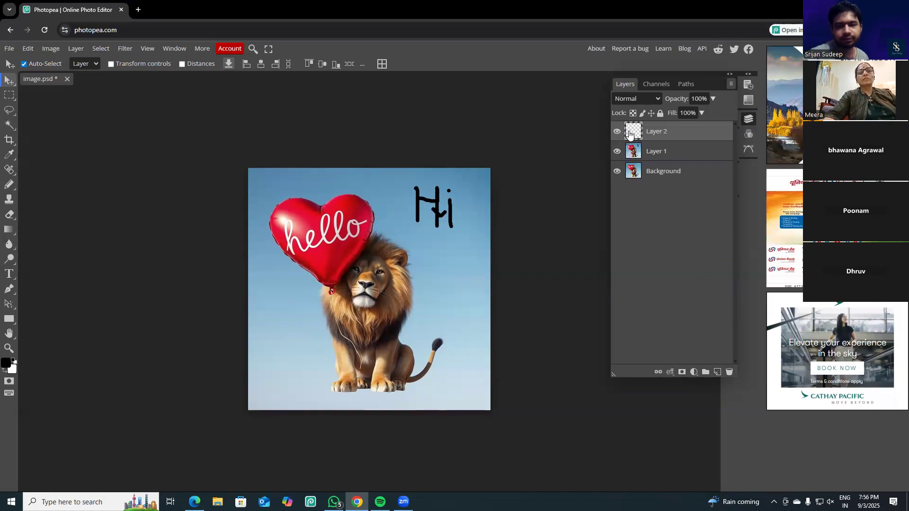
pyautogui.doubleClick(629, 135)
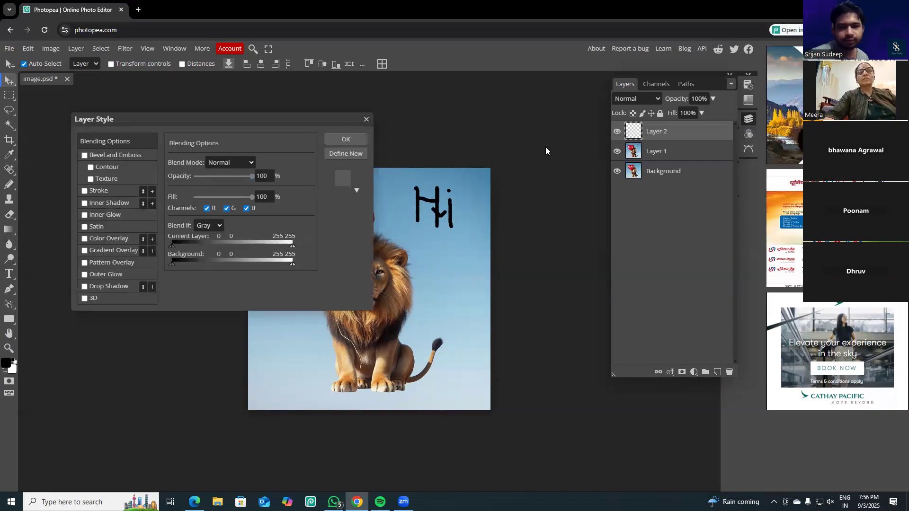
pyautogui.click(367, 120)
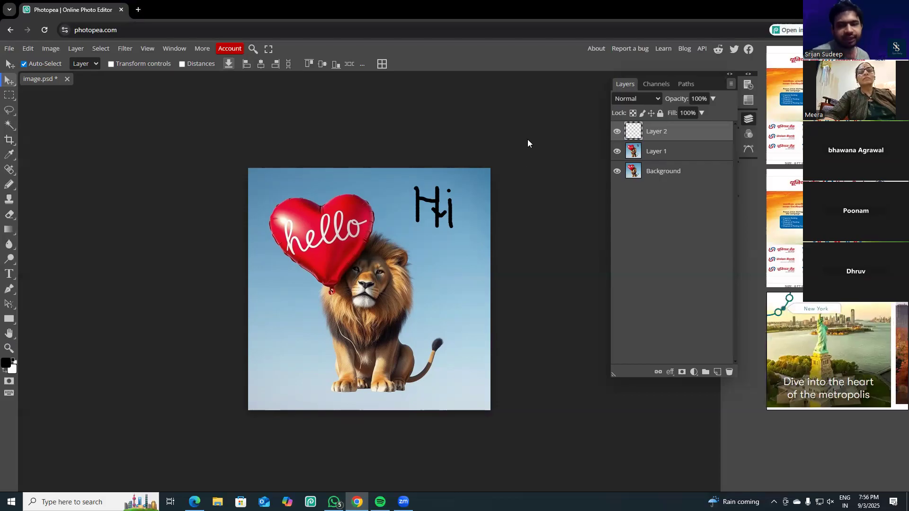
# - Move Layer 1 down to expose the Background image and bring it back up to cover the canvas
pyautogui.moveTo(451, 263); pyautogui.dragTo(452, 322)
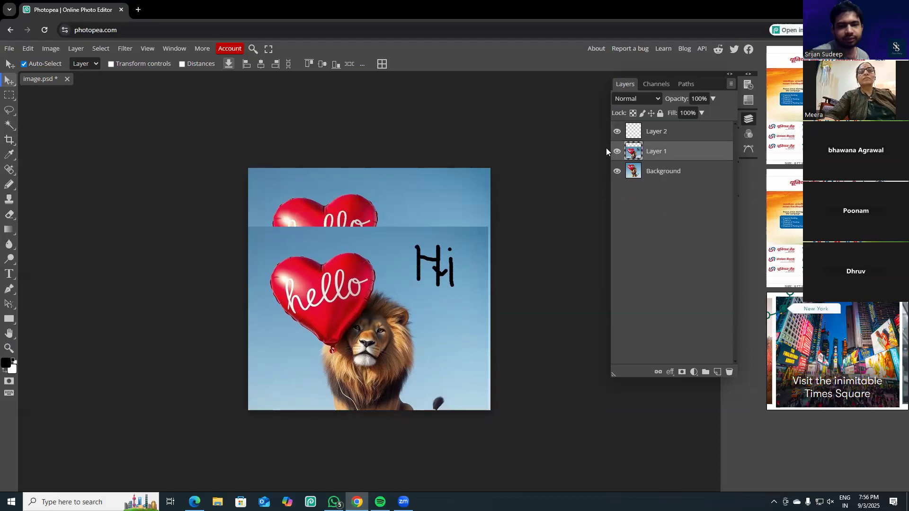
pyautogui.click(634, 134)
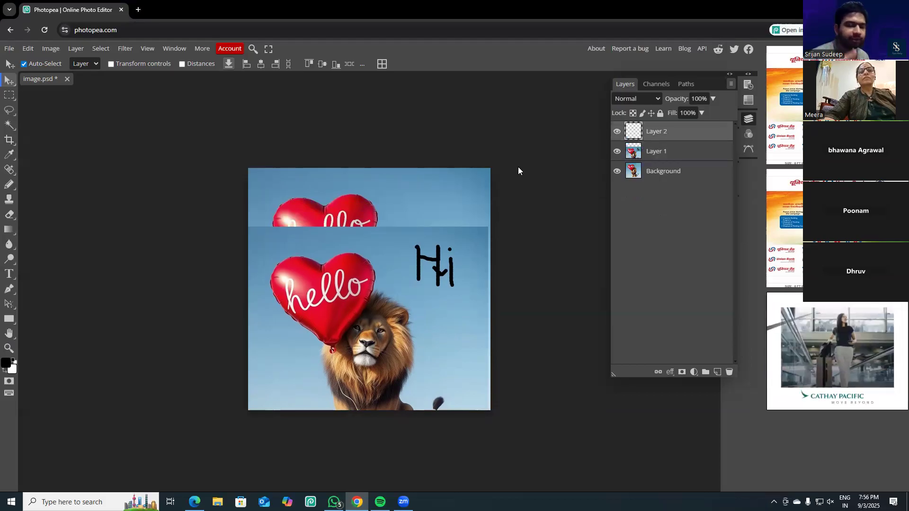
pyautogui.moveTo(471, 252); pyautogui.dragTo(471, 190)
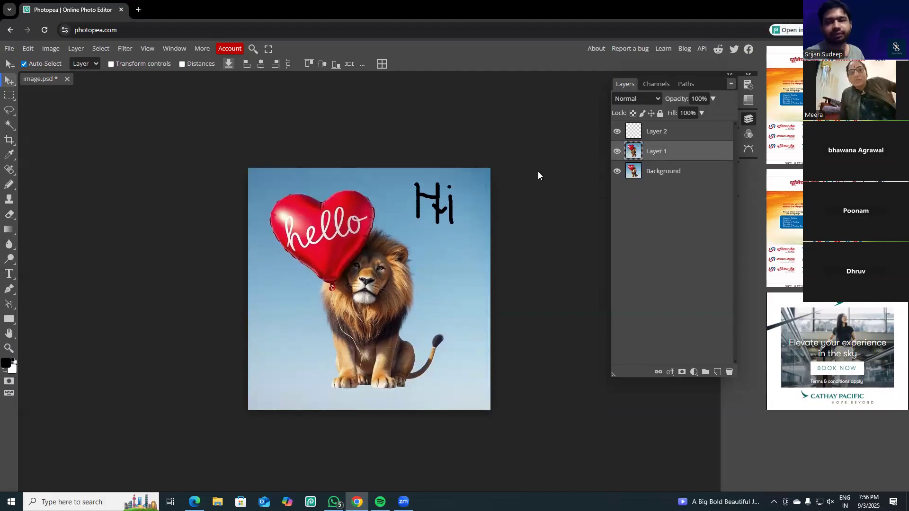
# - Select Layer 2 and hide the Background layer and Layer 1
pyautogui.click(636, 131)
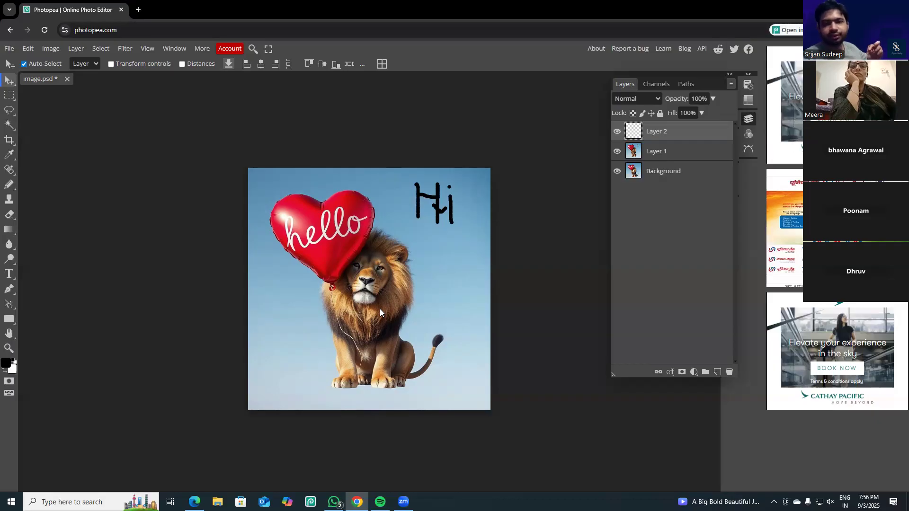
pyautogui.click(617, 172)
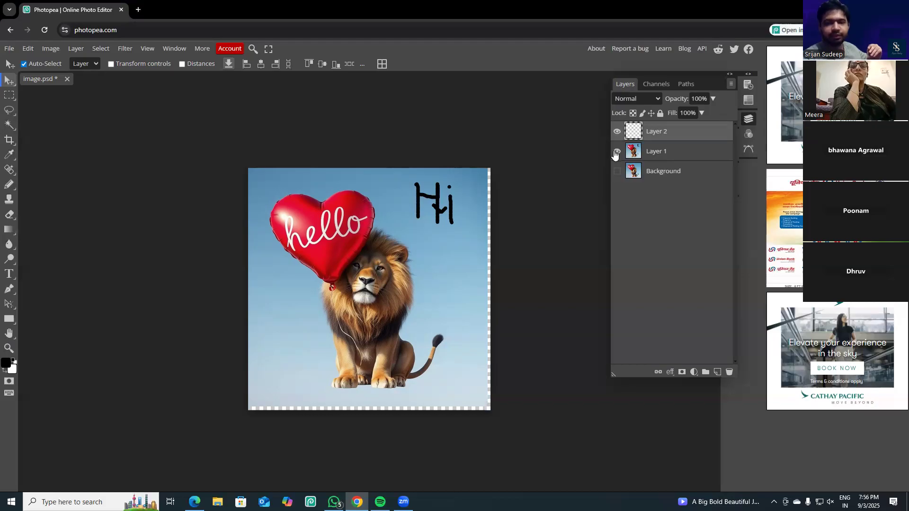
pyautogui.click(616, 151)
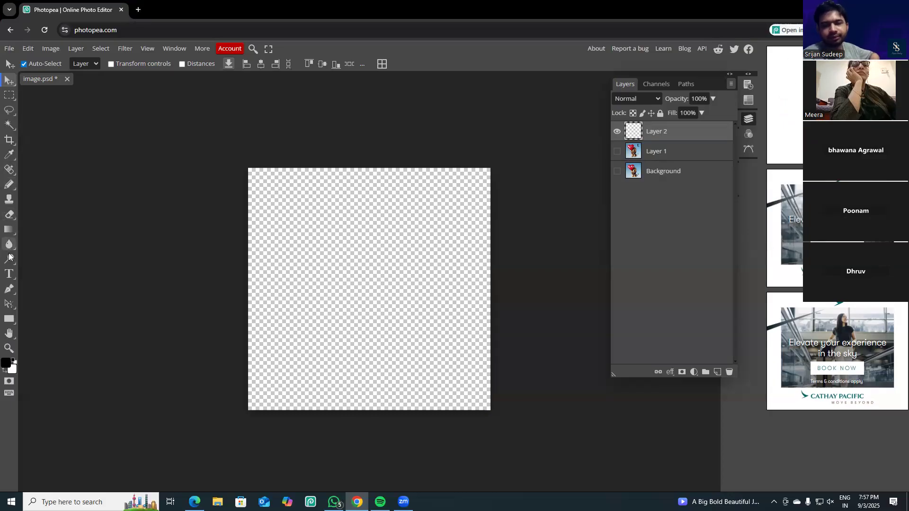
# - Draw a short black horizontal stroke on Layer 2 with the Color Replacement tool, in the upper part of the canvas
pyautogui.click(11, 186)
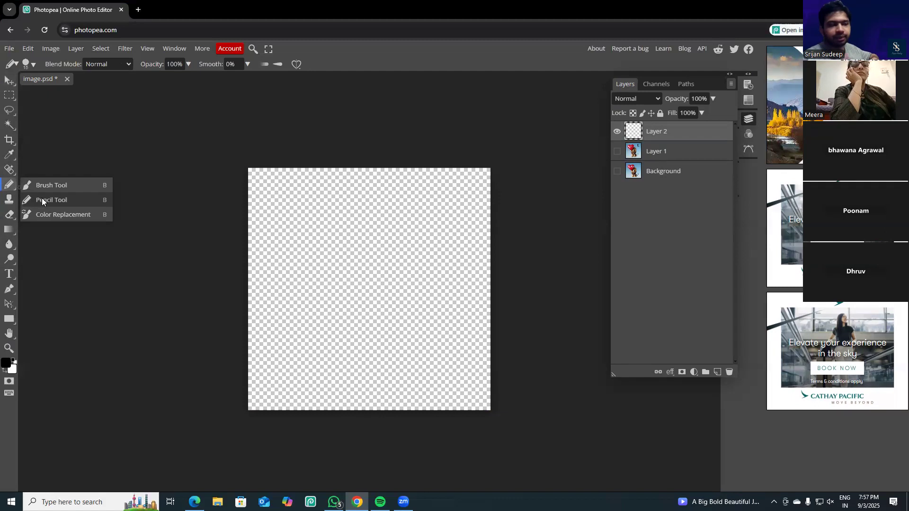
pyautogui.click(51, 211)
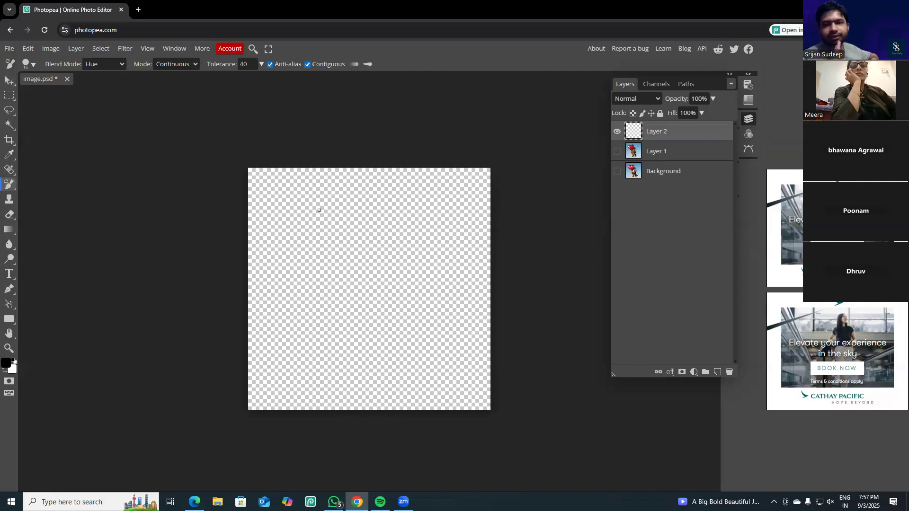
pyautogui.moveTo(313, 200); pyautogui.dragTo(328, 197)
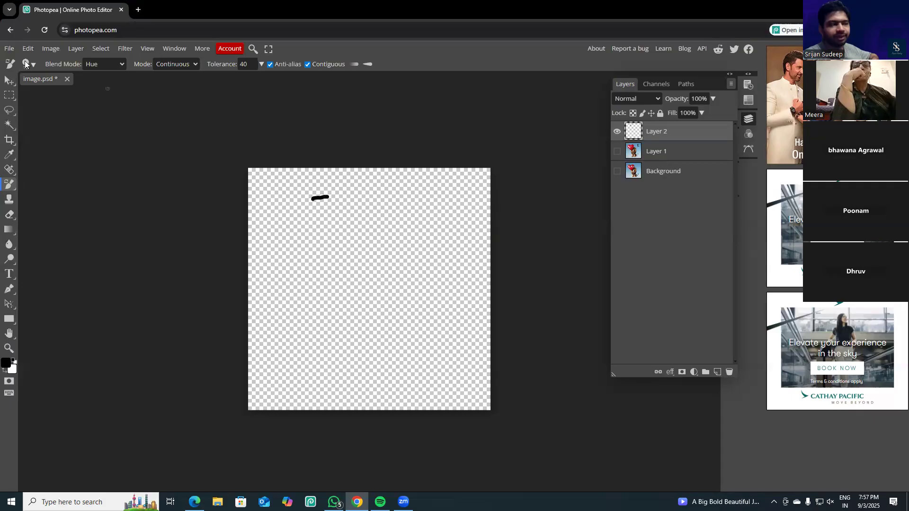
# - Switch to the Move Tool and make Layer 1 and the Background layer visible again
pyautogui.click(6, 84)
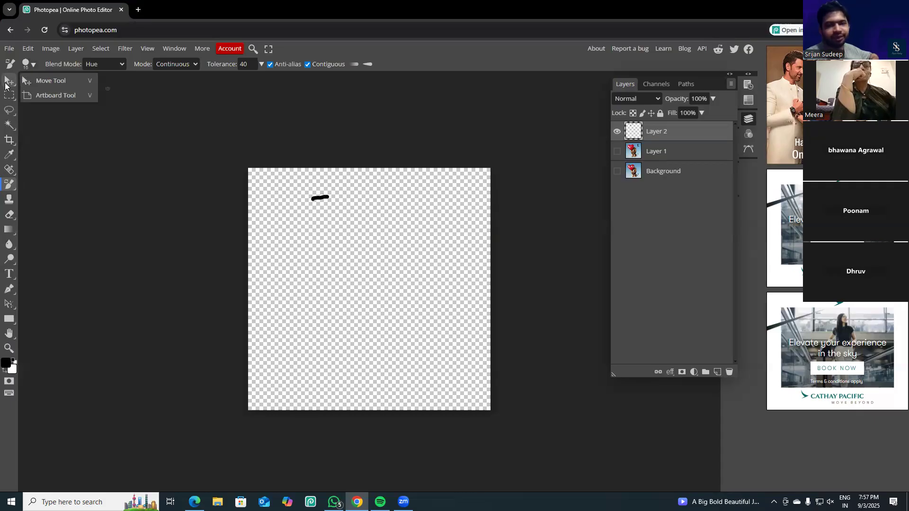
pyautogui.click(57, 82)
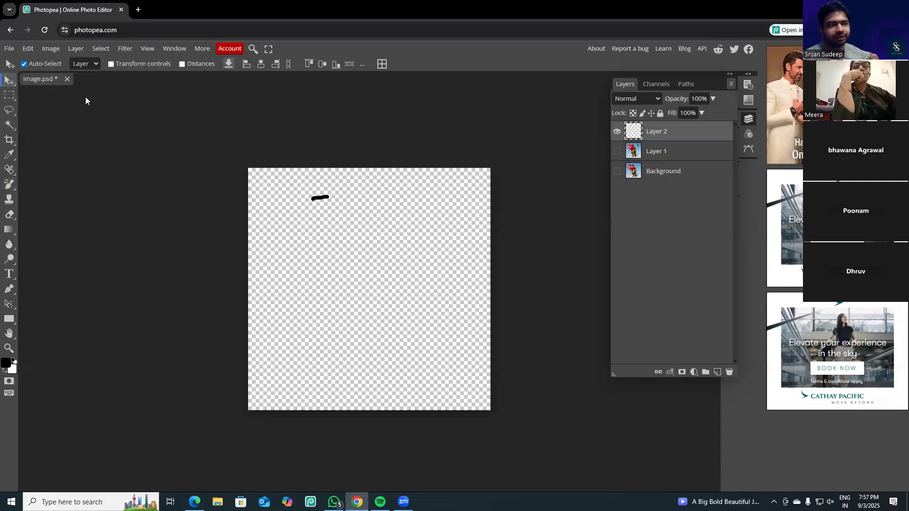
pyautogui.click(617, 152)
pyautogui.click(620, 172)
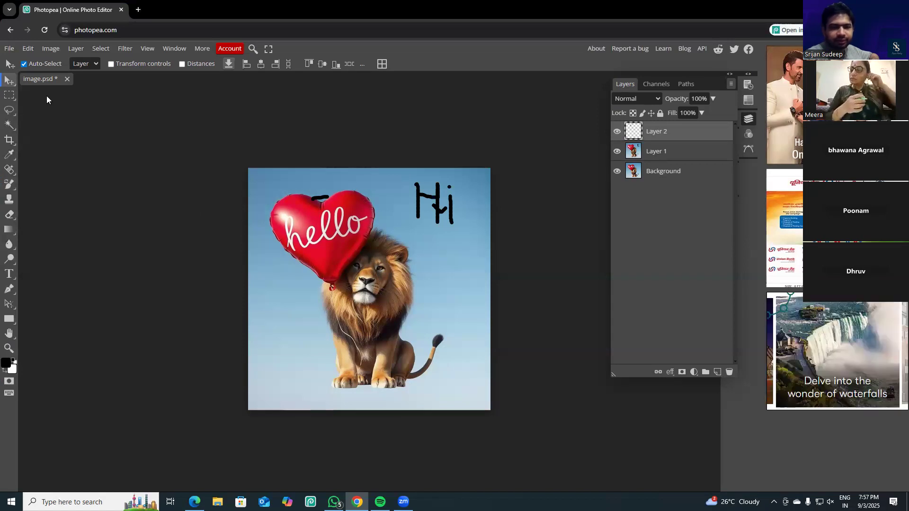
# - Undo the re-showing of Layer 1 and the Background, and the black stroke on Layer 2
pyautogui.click(29, 49)
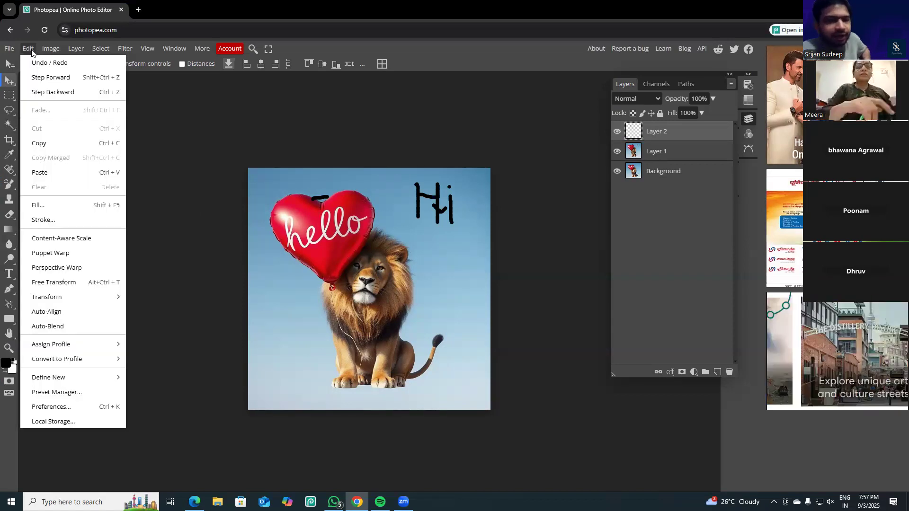
pyautogui.click(54, 92)
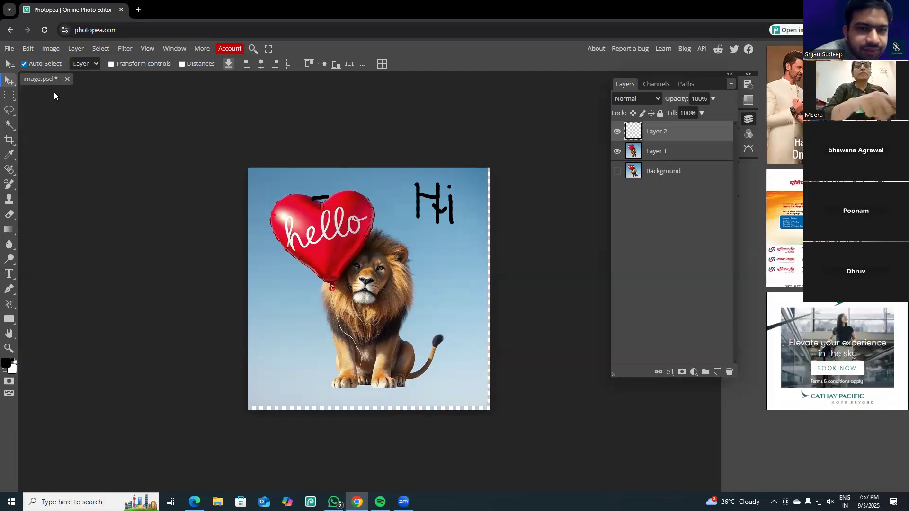
pyautogui.click(32, 49)
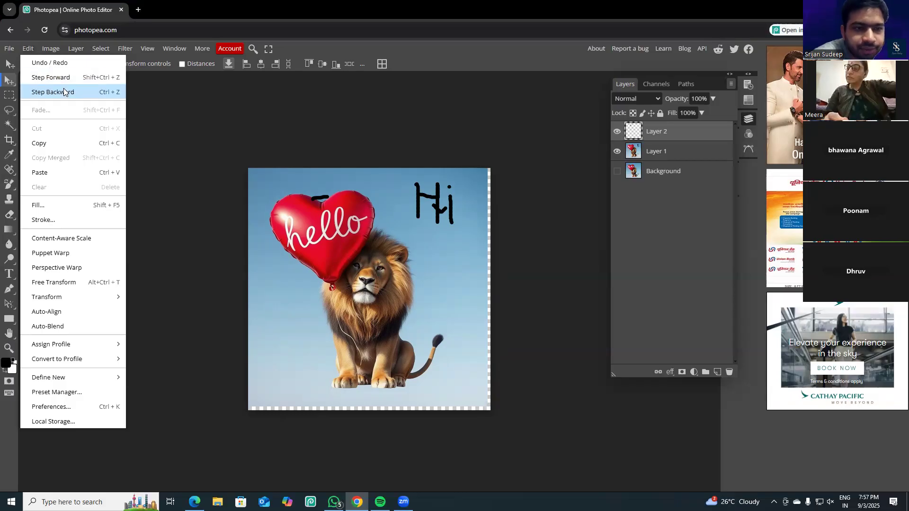
pyautogui.click(64, 92)
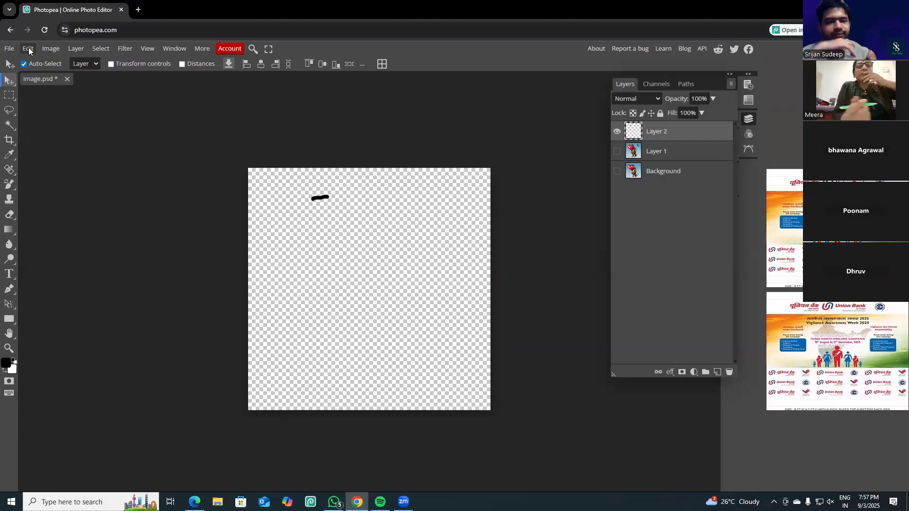
pyautogui.click(28, 48)
pyautogui.click(50, 92)
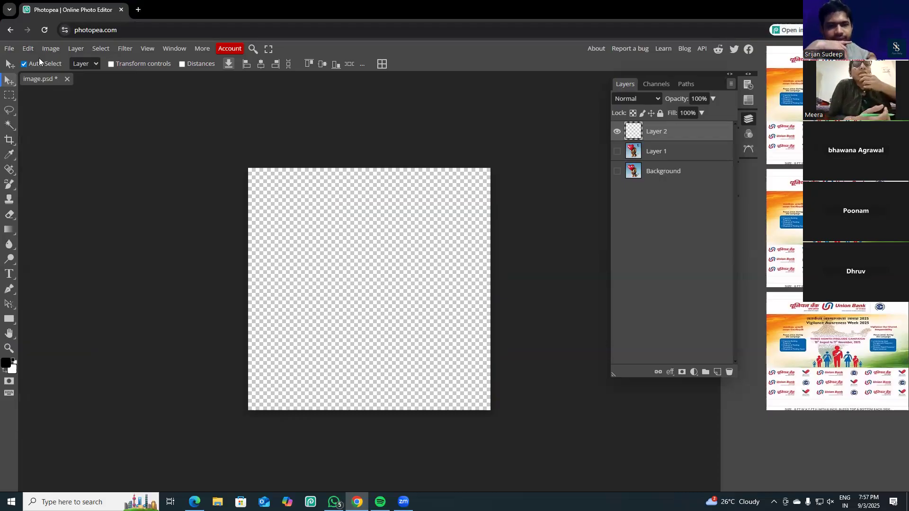
# - Undo the hiding of Layer 1 and the Background layer
pyautogui.click(30, 48)
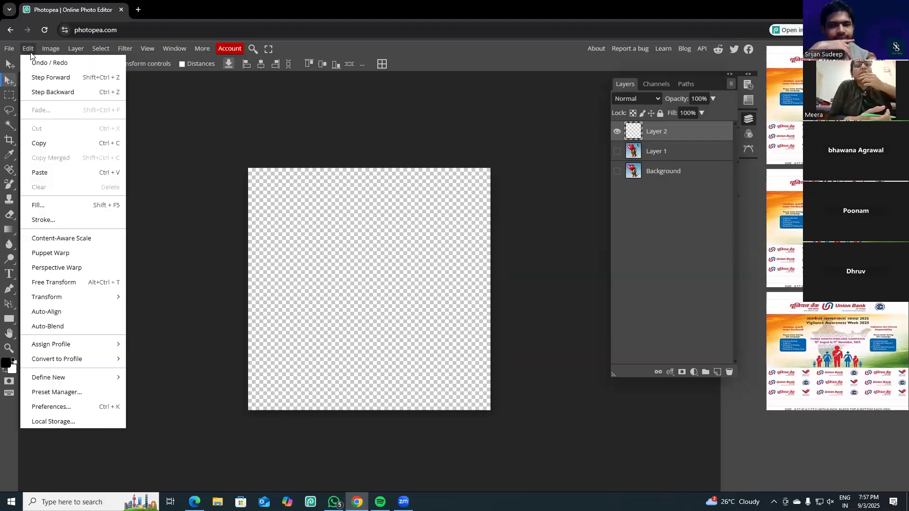
pyautogui.click(47, 91)
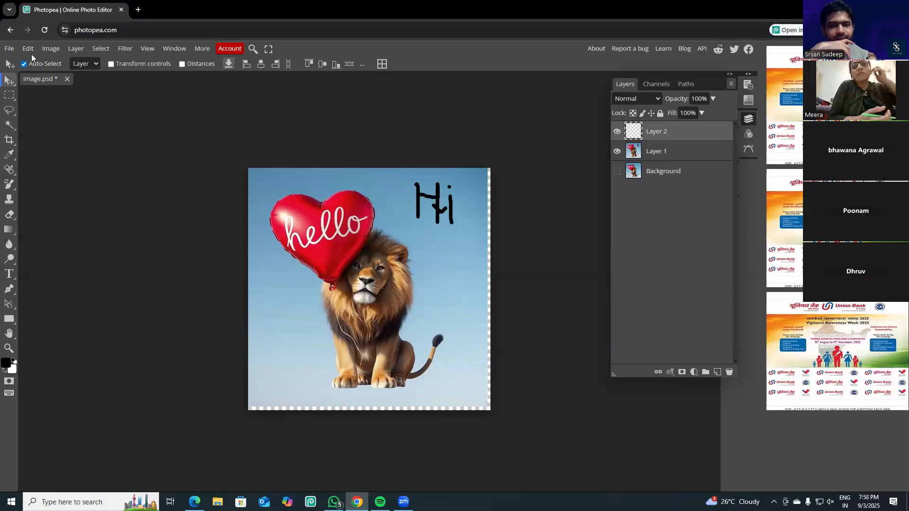
pyautogui.click(32, 51)
pyautogui.click(52, 92)
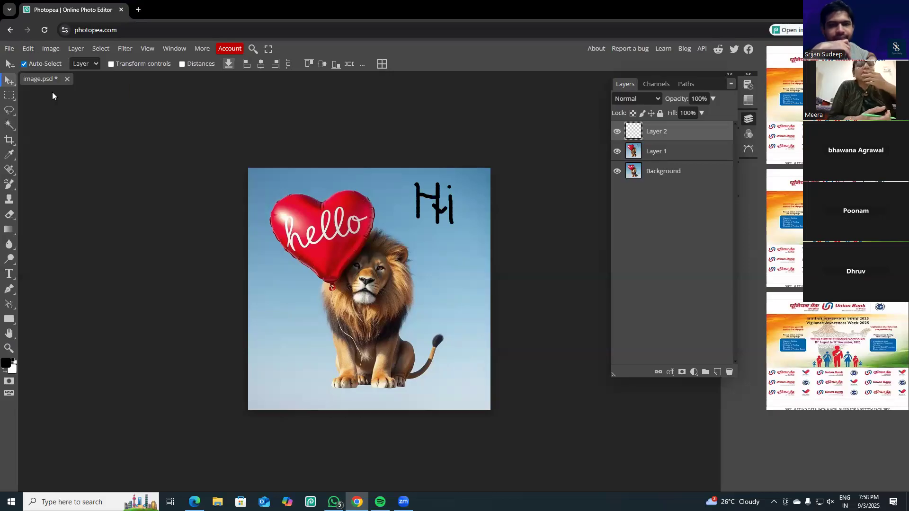
# - Undo the last Layer 1 move and the earlier changes back to before Layer 2 was added
pyautogui.click(30, 50)
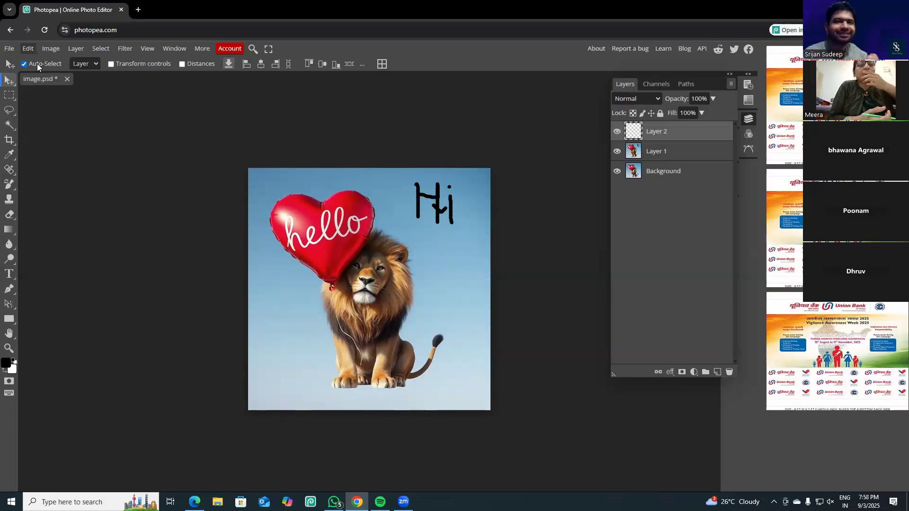
pyautogui.click(52, 93)
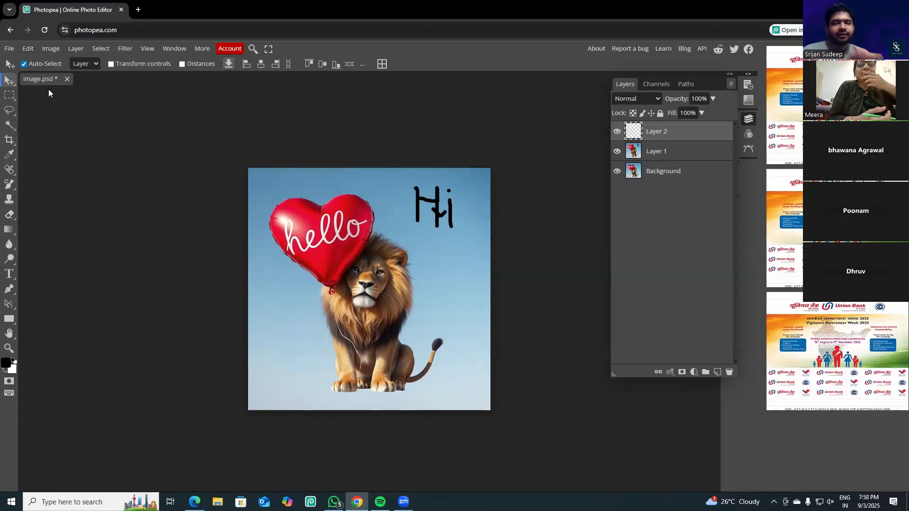
pyautogui.click(28, 49)
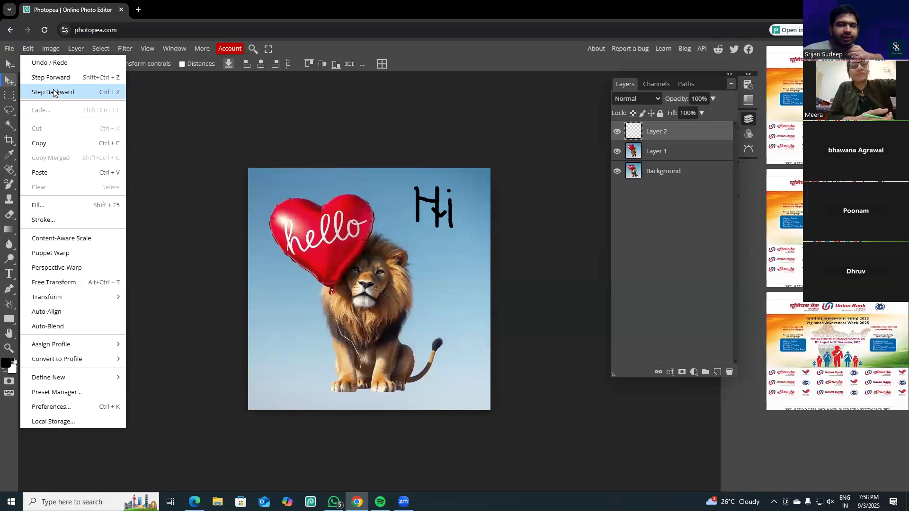
pyautogui.click(53, 90)
pyautogui.click(30, 49)
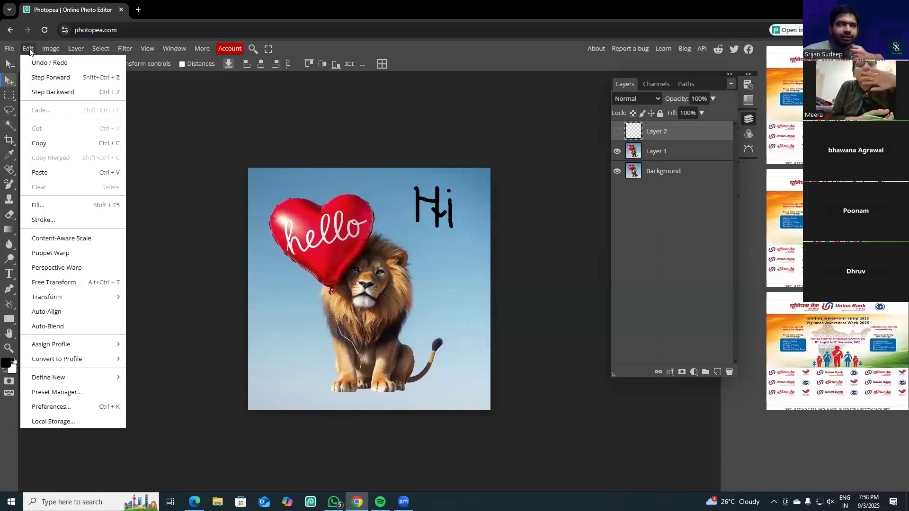
pyautogui.click(50, 92)
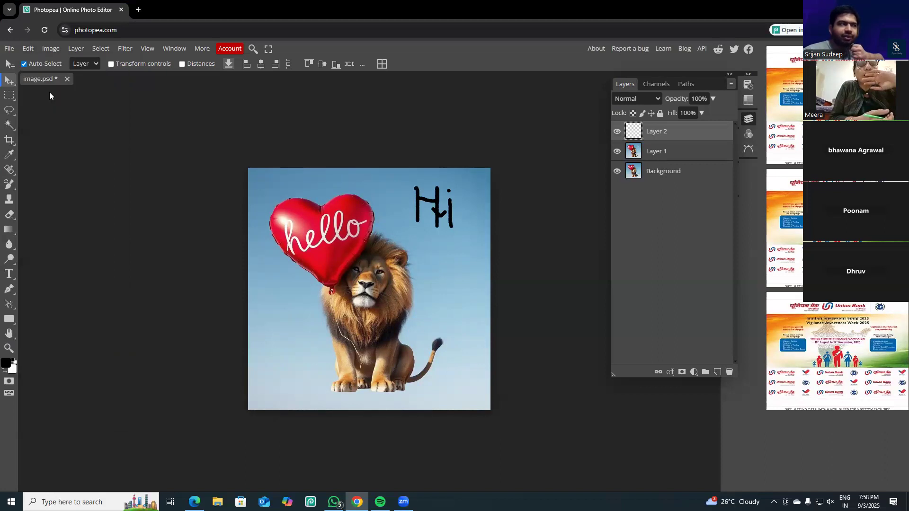
pyautogui.click(29, 50)
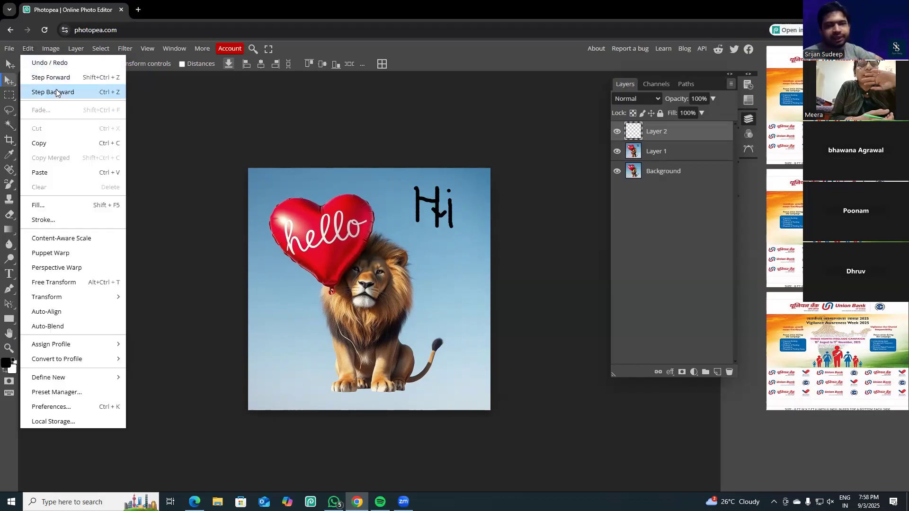
pyautogui.click(56, 92)
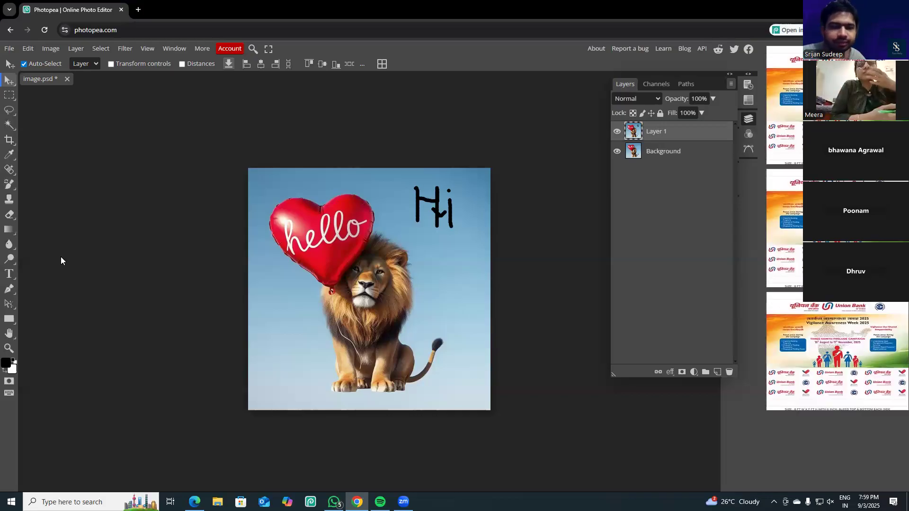
# - Activate the horizontal Type Tool and try the Dekko font before choosing DejaVu Serif Condensed
pyautogui.click(7, 275)
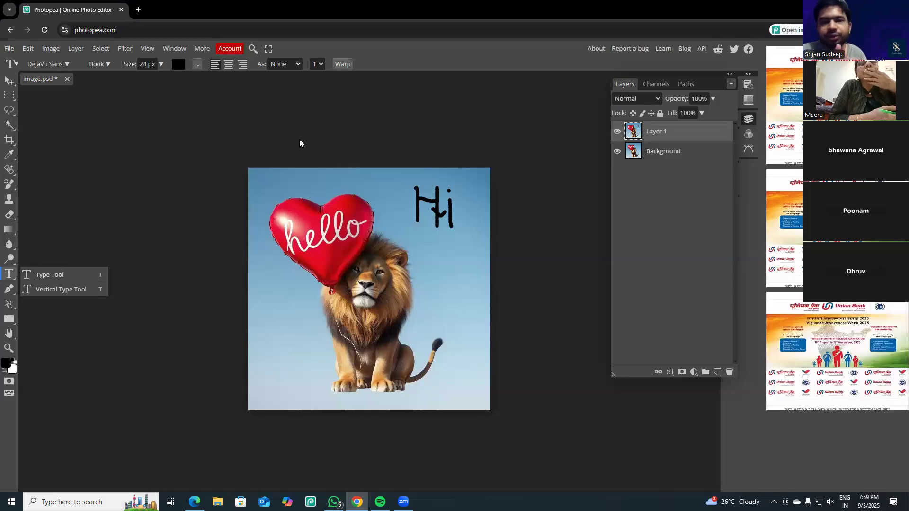
pyautogui.click(77, 277)
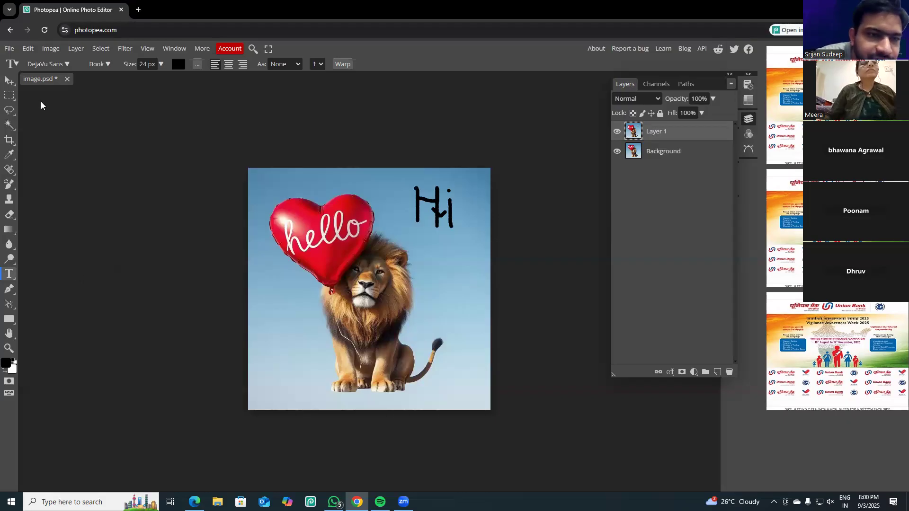
pyautogui.click(68, 64)
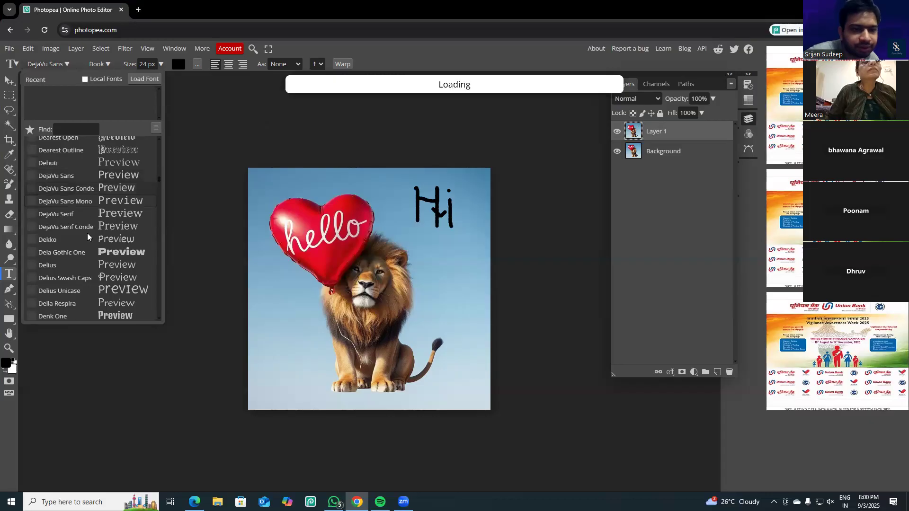
pyautogui.click(66, 243)
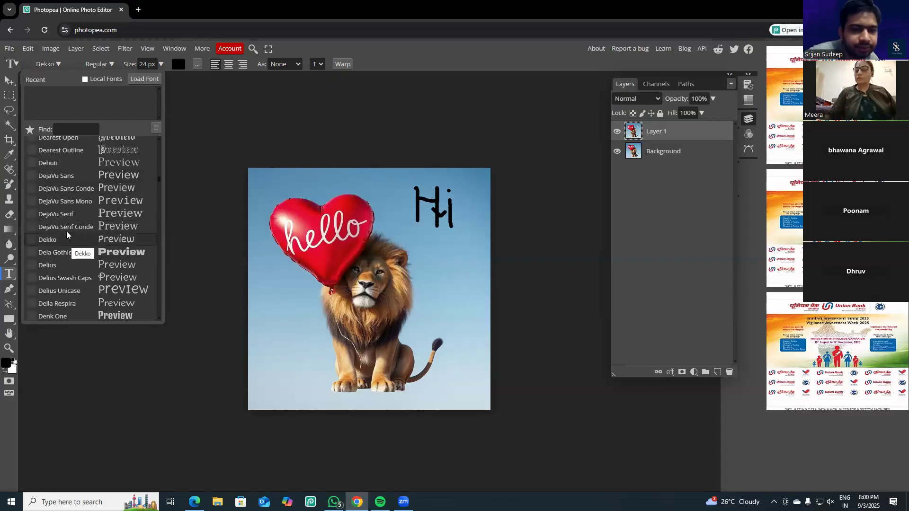
pyautogui.click(67, 232)
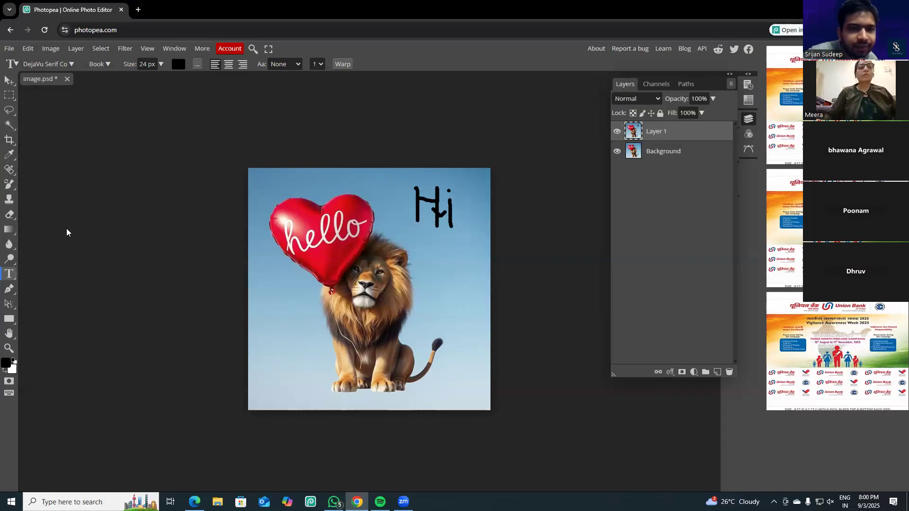
# - Start a new text layer at the drawn "Hi" on the lion image, with the text size at 85 px and the Delius font
pyautogui.click(418, 198)
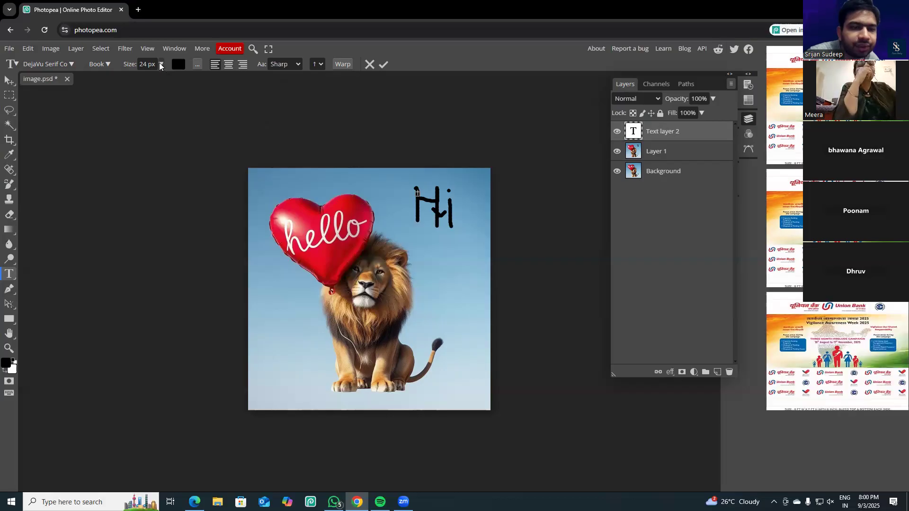
pyautogui.click(160, 65)
pyautogui.moveTo(143, 80); pyautogui.dragTo(154, 81)
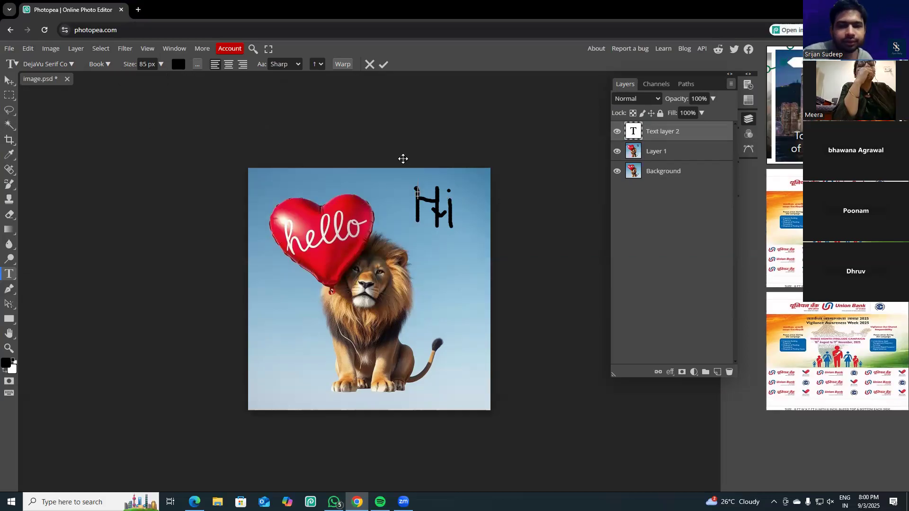
pyautogui.click(72, 64)
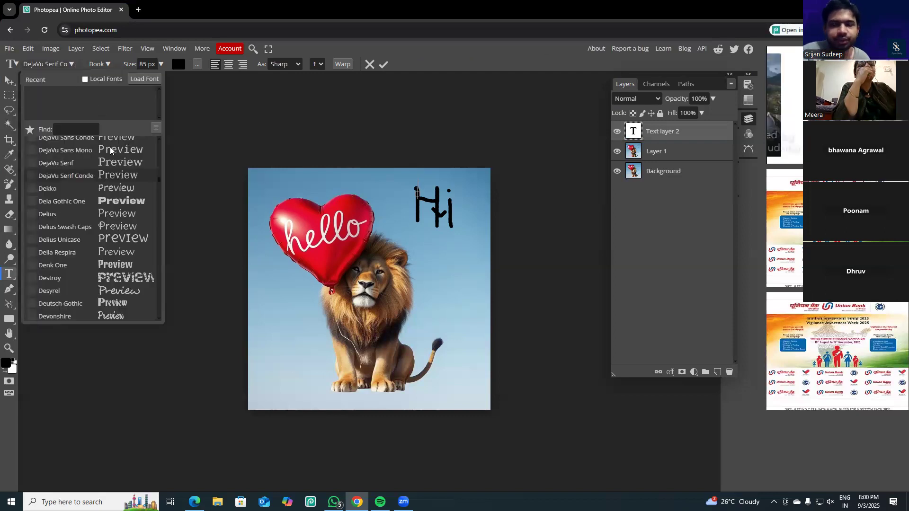
pyautogui.click(71, 214)
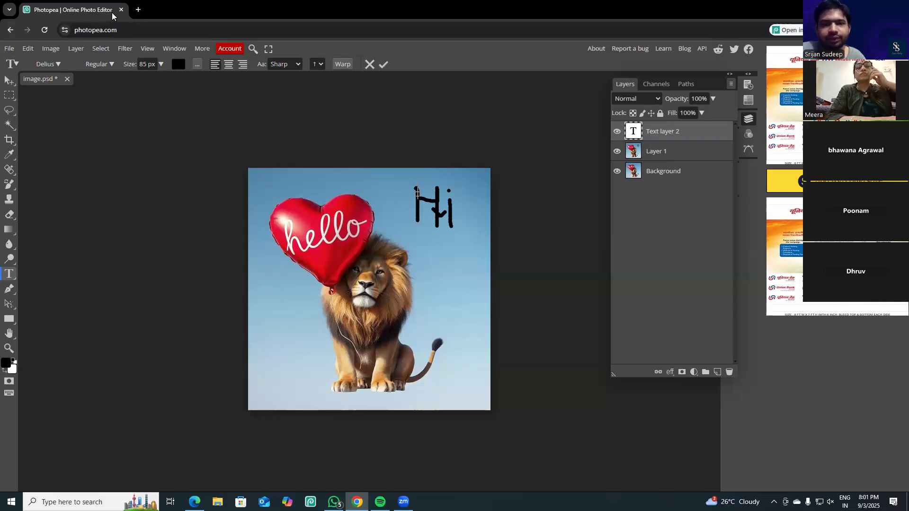
pyautogui.click(11, 30)
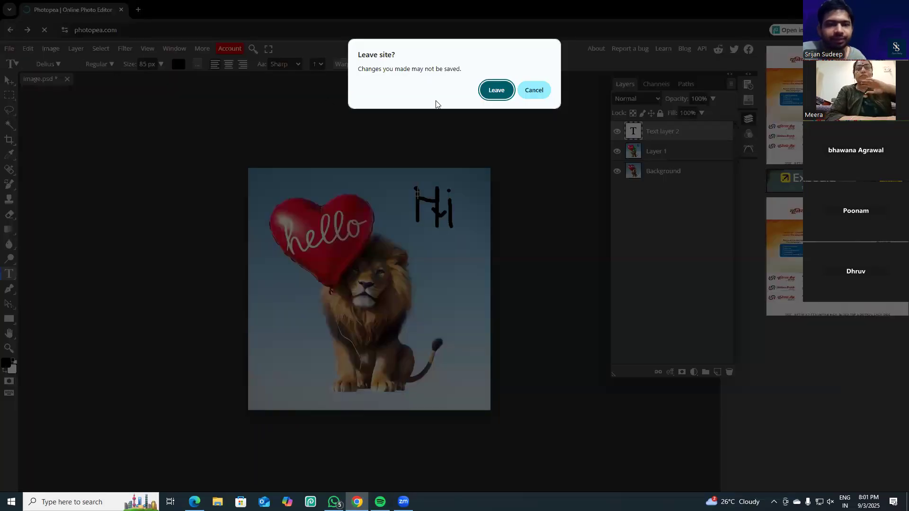
pyautogui.click(535, 91)
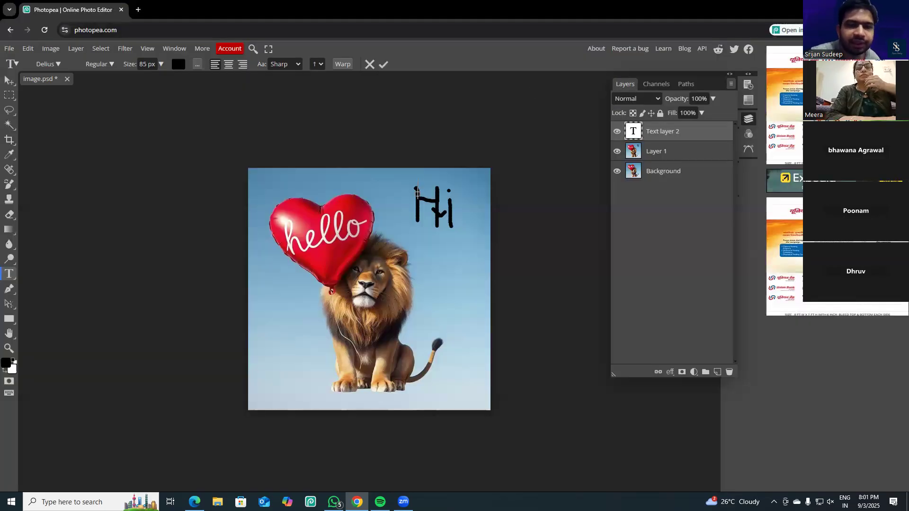
# - Shrink the browser window from full screen and turn on All Caps in the text's character settings
pyautogui.click(877, 9)
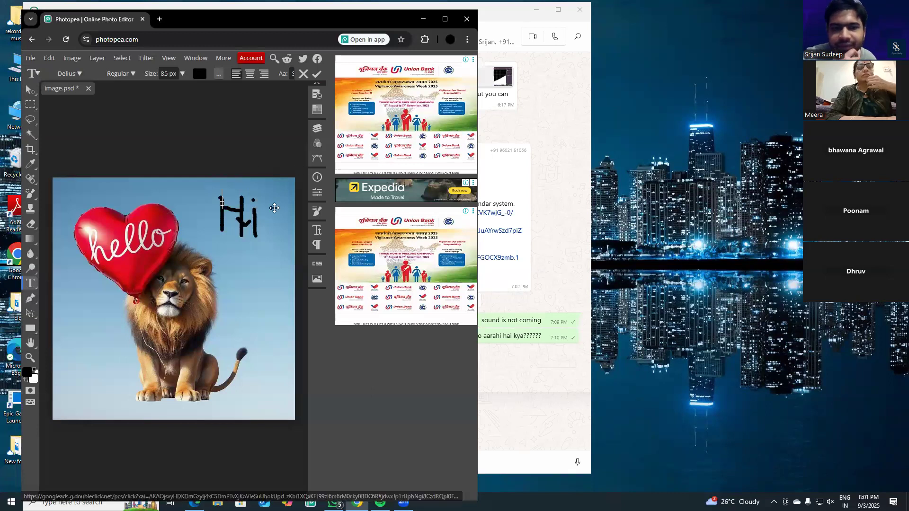
pyautogui.click(315, 235)
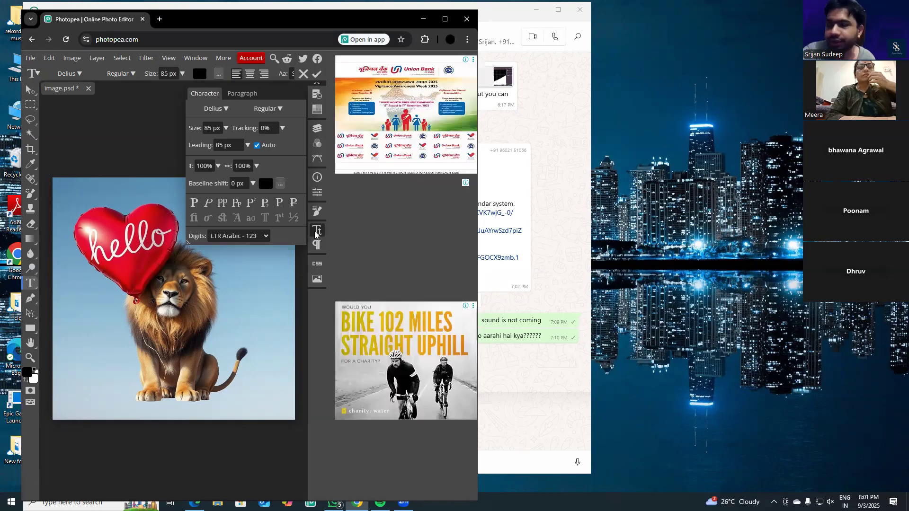
pyautogui.click(223, 203)
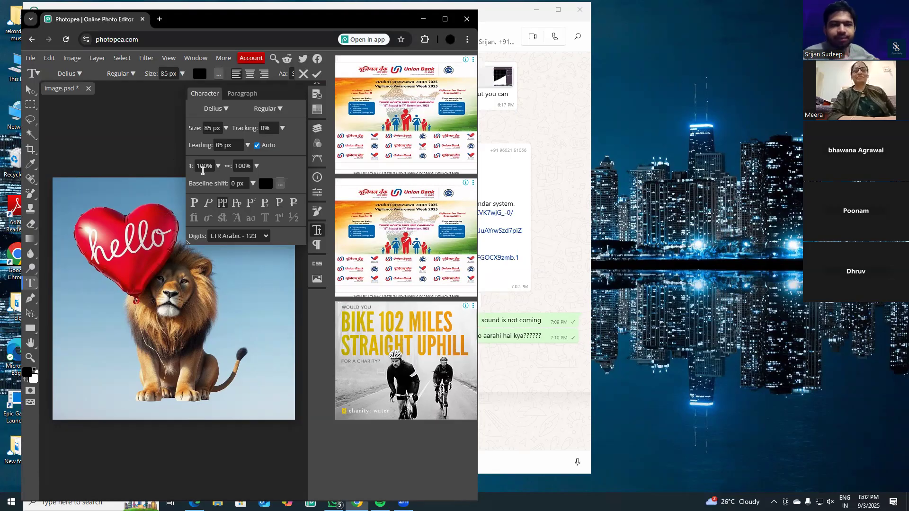
# - Look through the paragraph settings, the CSS of the text layer, the image gallery, the edit history, the color swatches and the layers
pyautogui.click(317, 247)
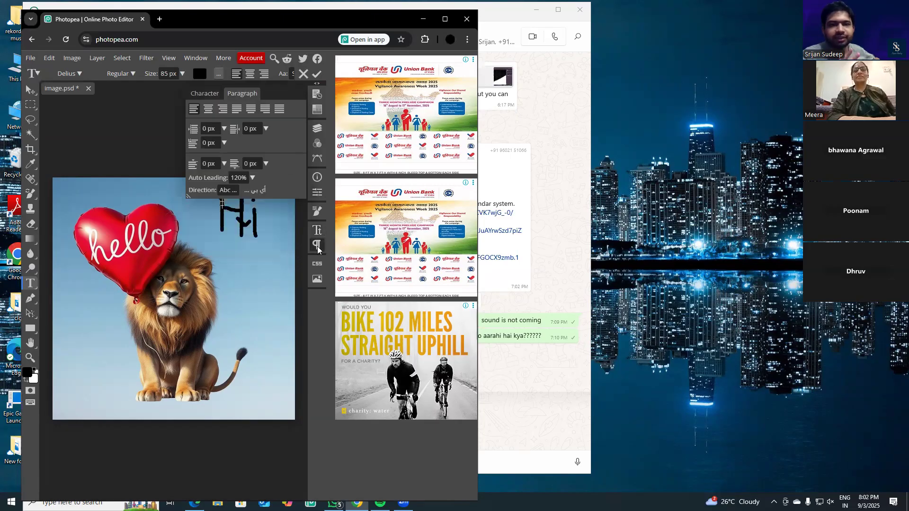
pyautogui.click(318, 264)
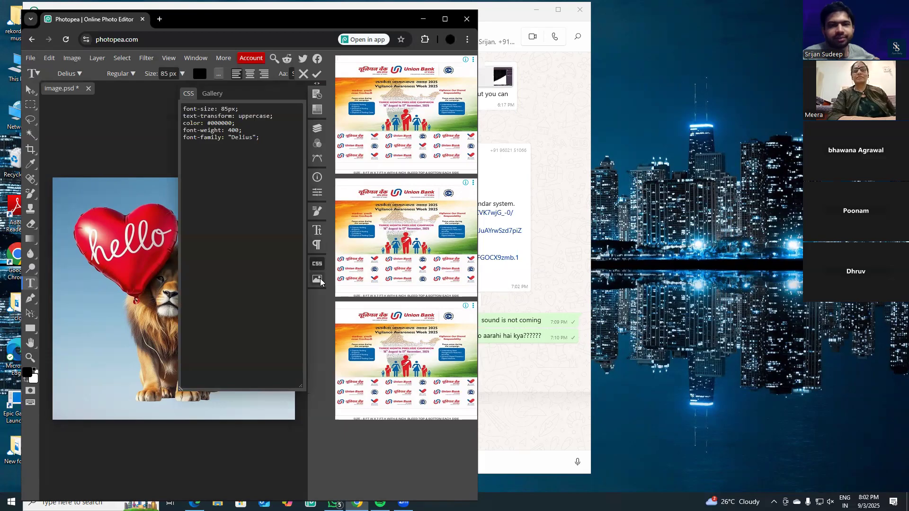
pyautogui.click(319, 280)
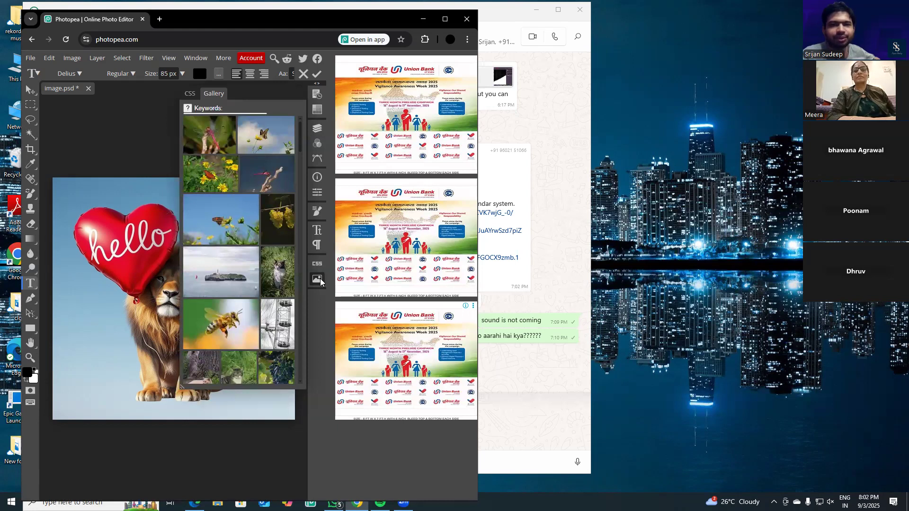
pyautogui.click(317, 96)
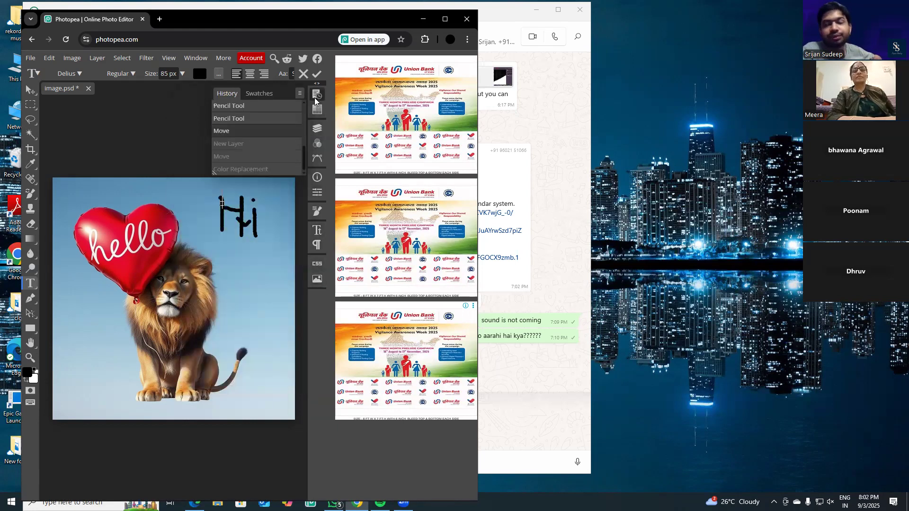
pyautogui.click(316, 109)
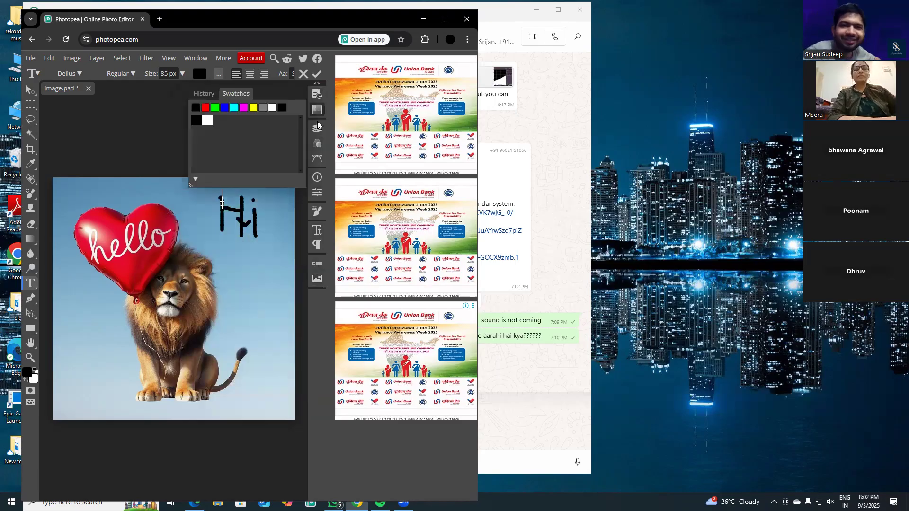
pyautogui.click(318, 128)
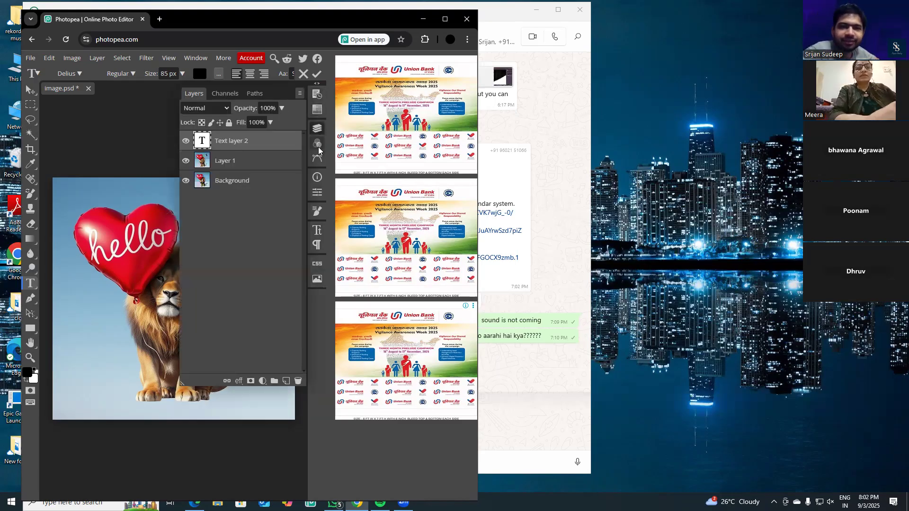
# - Preview the image's Blue, Green and Red channels one at a time, and return to the full RGB view
pyautogui.click(318, 143)
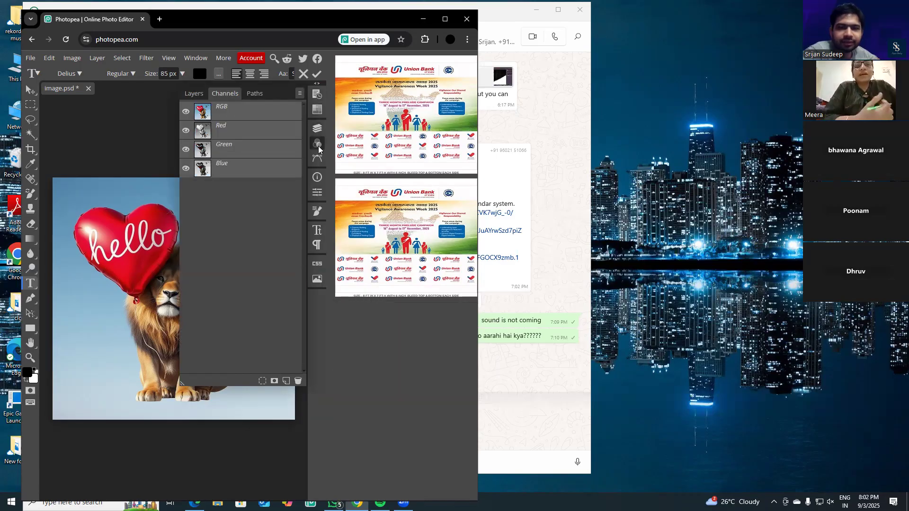
pyautogui.click(231, 170)
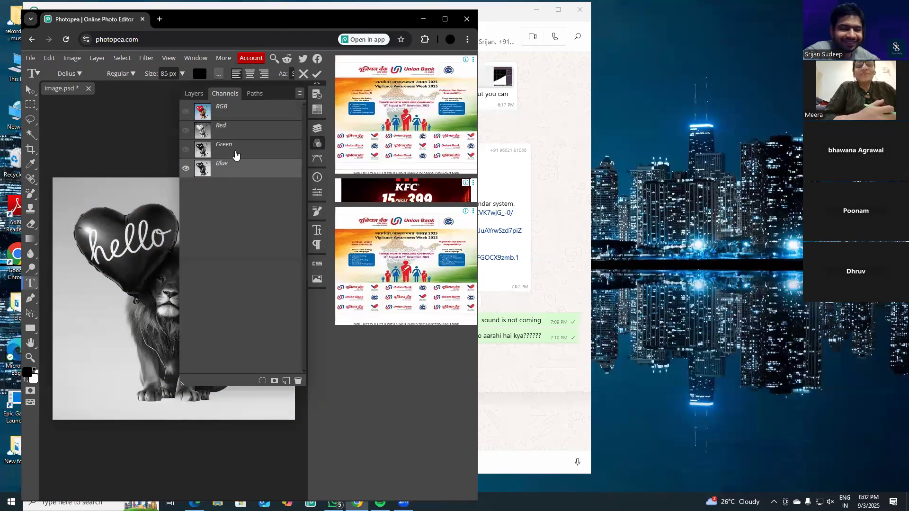
pyautogui.click(235, 155)
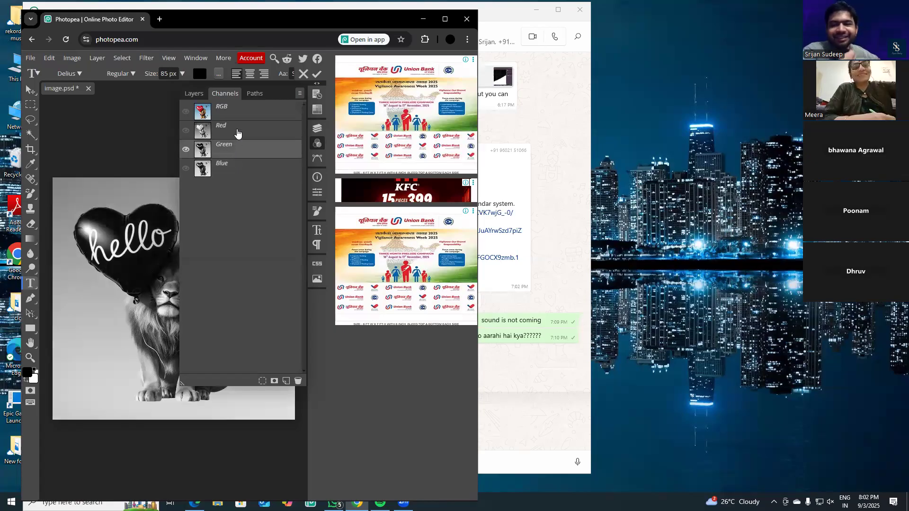
pyautogui.click(237, 133)
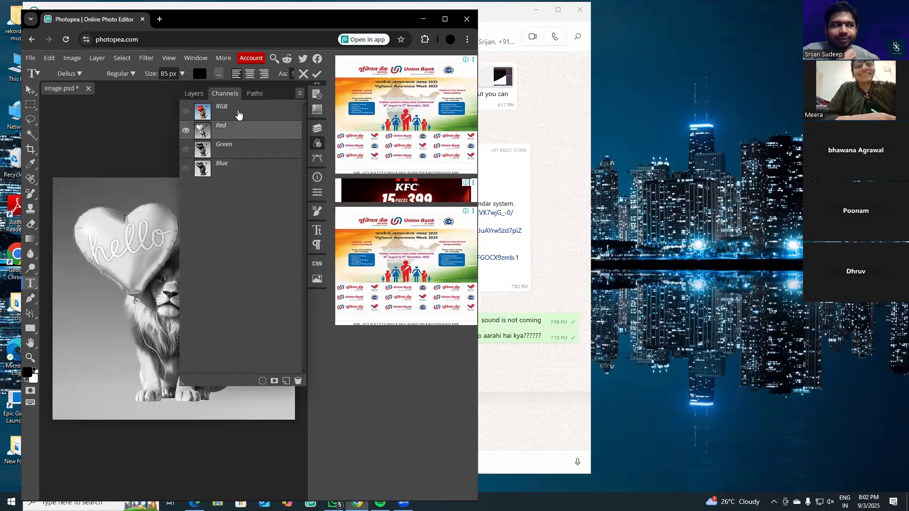
pyautogui.click(238, 113)
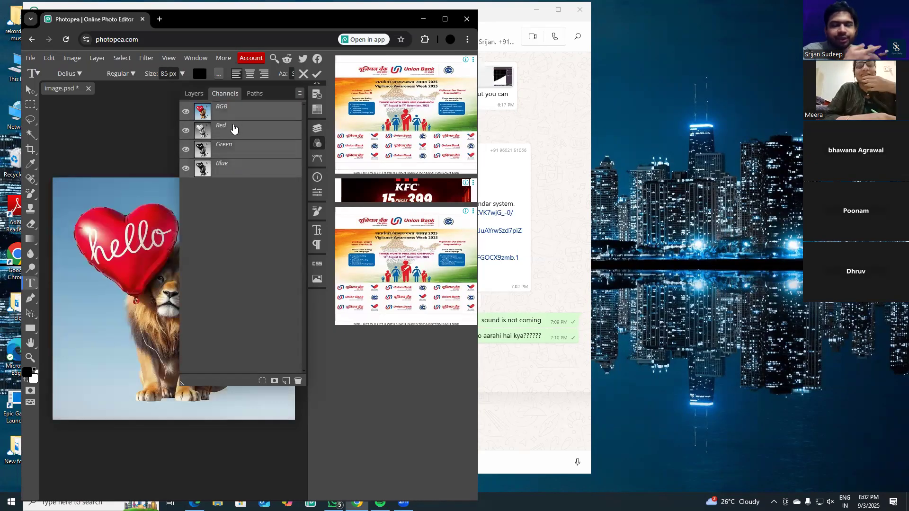
# - Isolate the Red channel, the Green channel and finally the Blue channel of the image, leaving only Blue shown
pyautogui.click(234, 128)
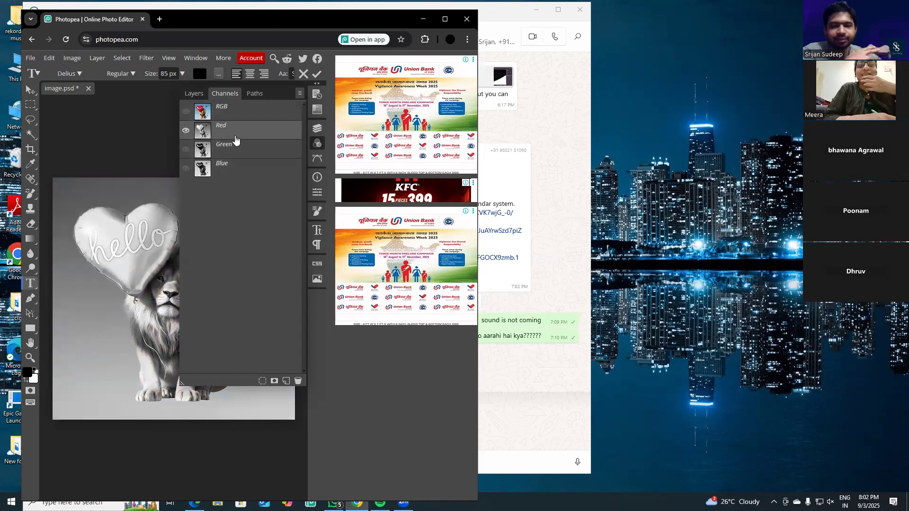
pyautogui.click(236, 148)
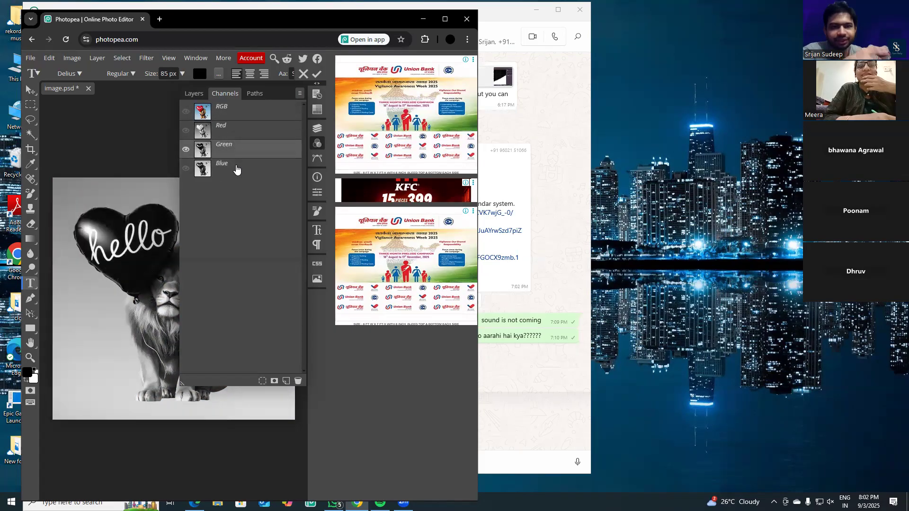
pyautogui.click(236, 169)
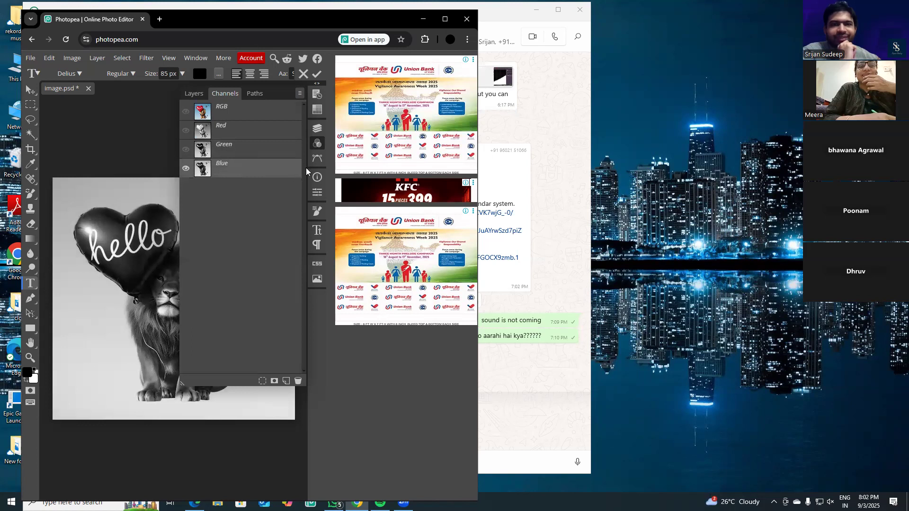
# - Look through the image's paths, its info read-outs, the layer properties and the brush settings
pyautogui.click(316, 162)
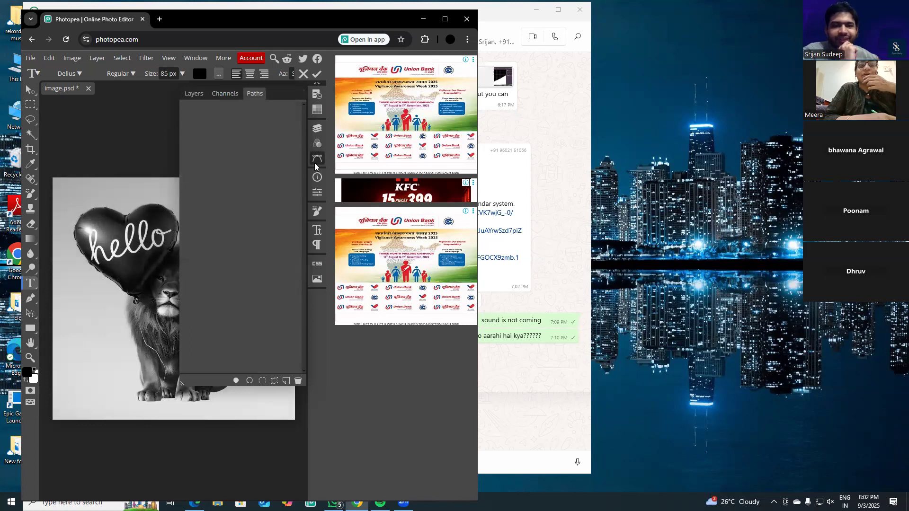
pyautogui.click(316, 172)
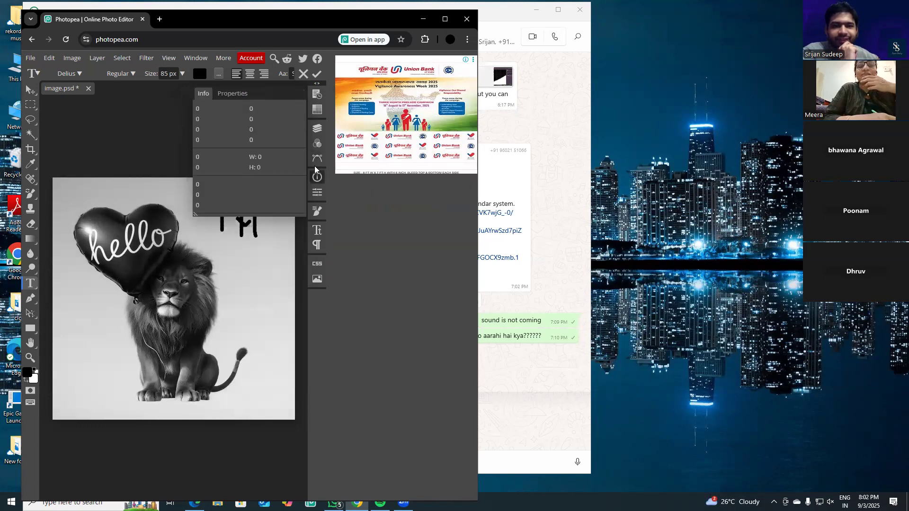
pyautogui.click(317, 194)
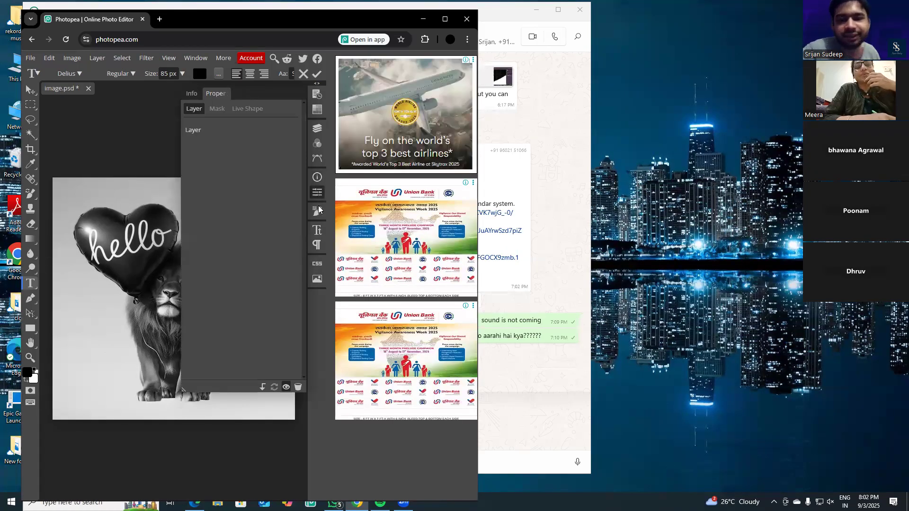
pyautogui.click(319, 211)
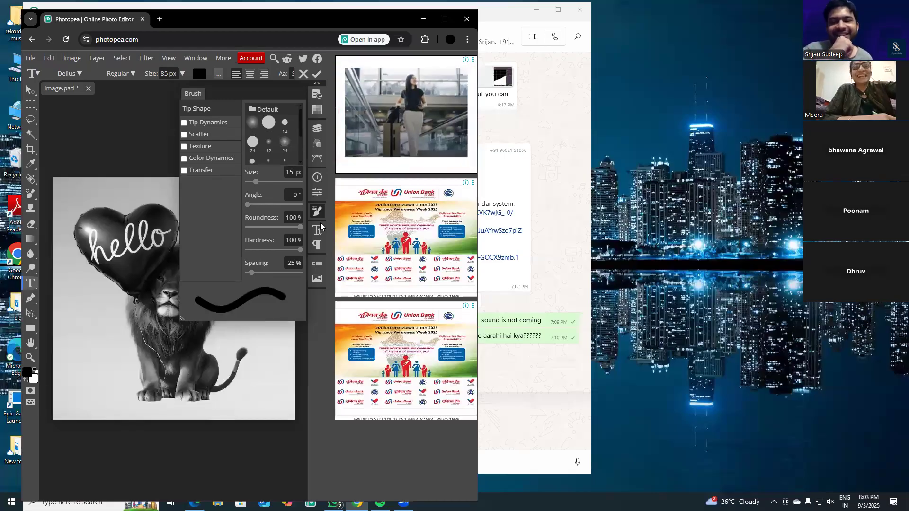
# - Set the text's digit style to Hindi in the character settings, and open the image gallery
pyautogui.click(319, 229)
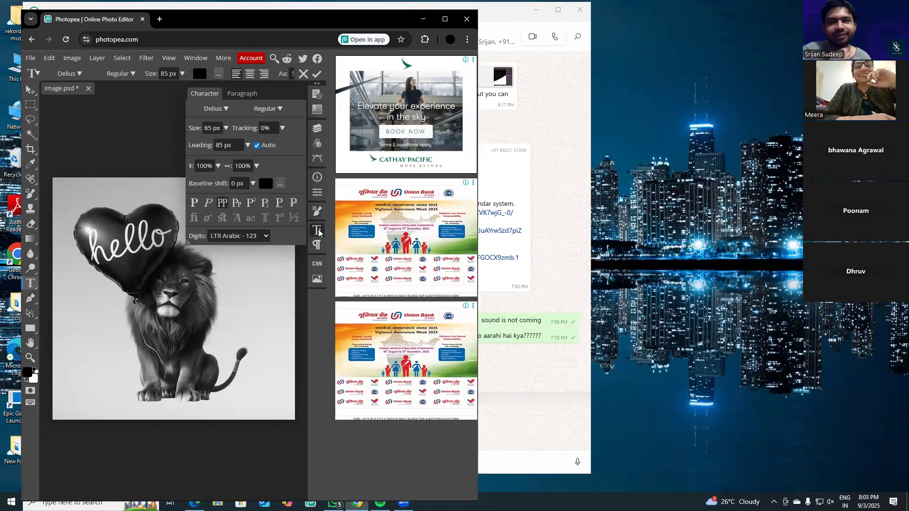
pyautogui.click(266, 236)
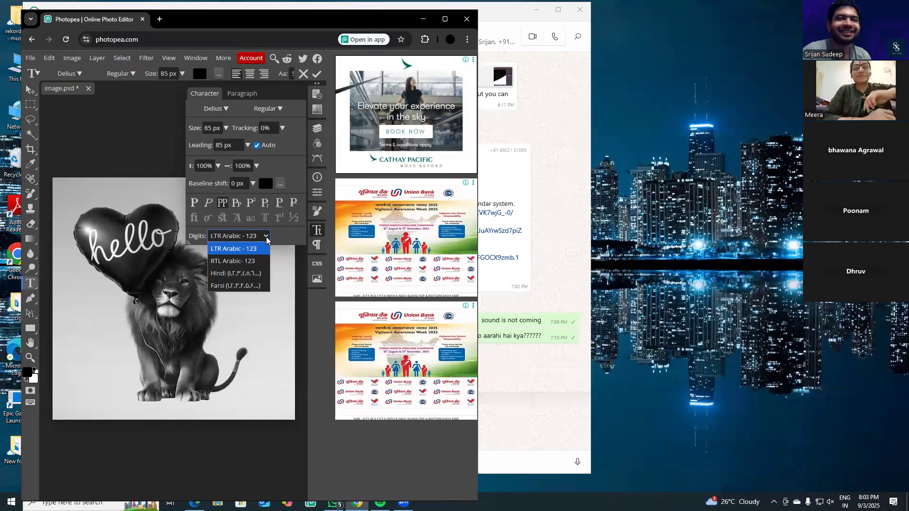
pyautogui.click(215, 274)
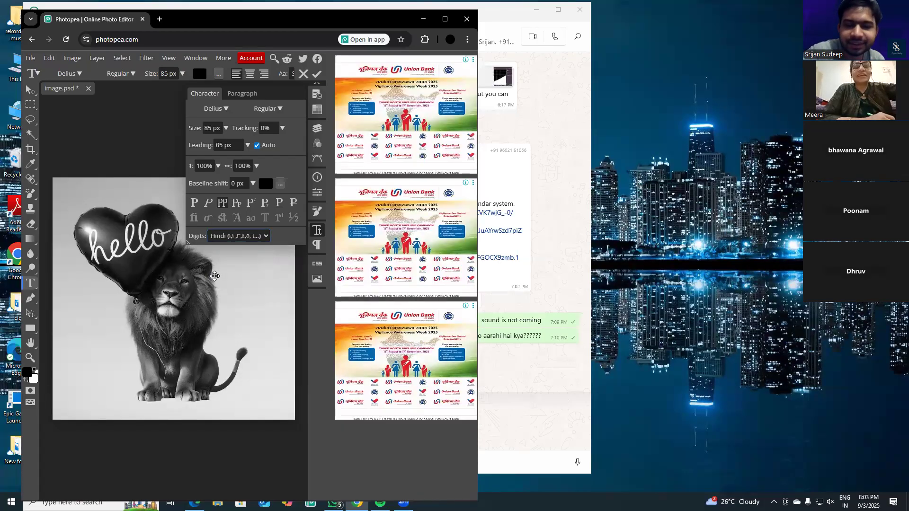
pyautogui.click(266, 237)
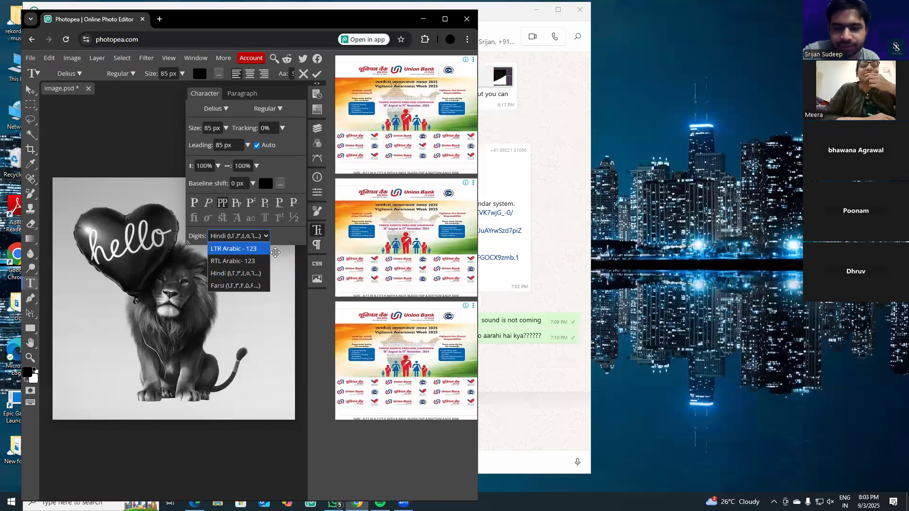
pyautogui.click(275, 252)
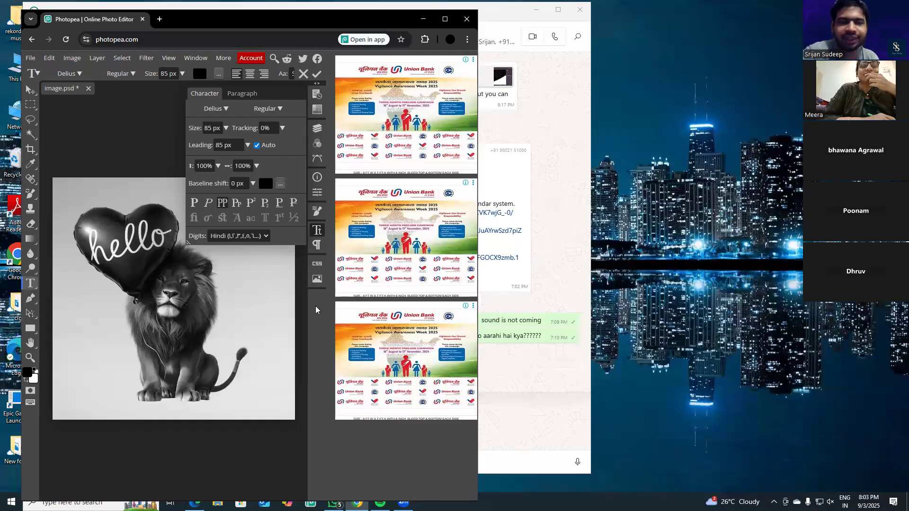
pyautogui.click(317, 280)
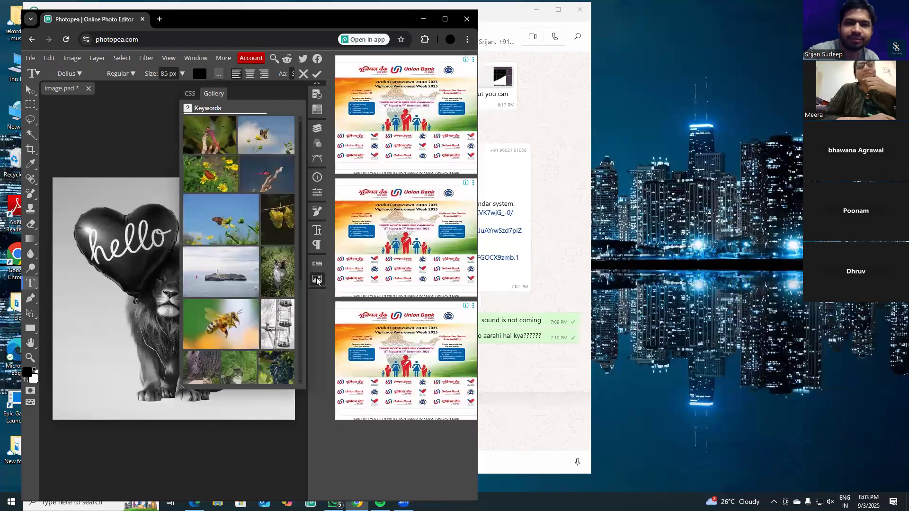